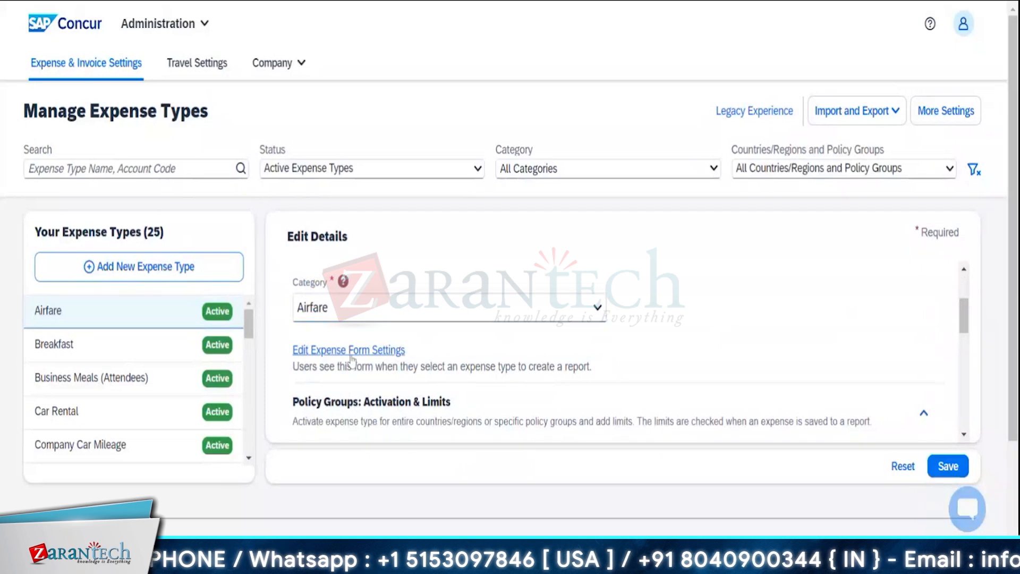
Step: Open the expense form settings from the Airfare expense type and review the category rows
{"action": "left_click", "coordinate": [349, 350]}
{"action": "left_click", "coordinate": [631, 329]}
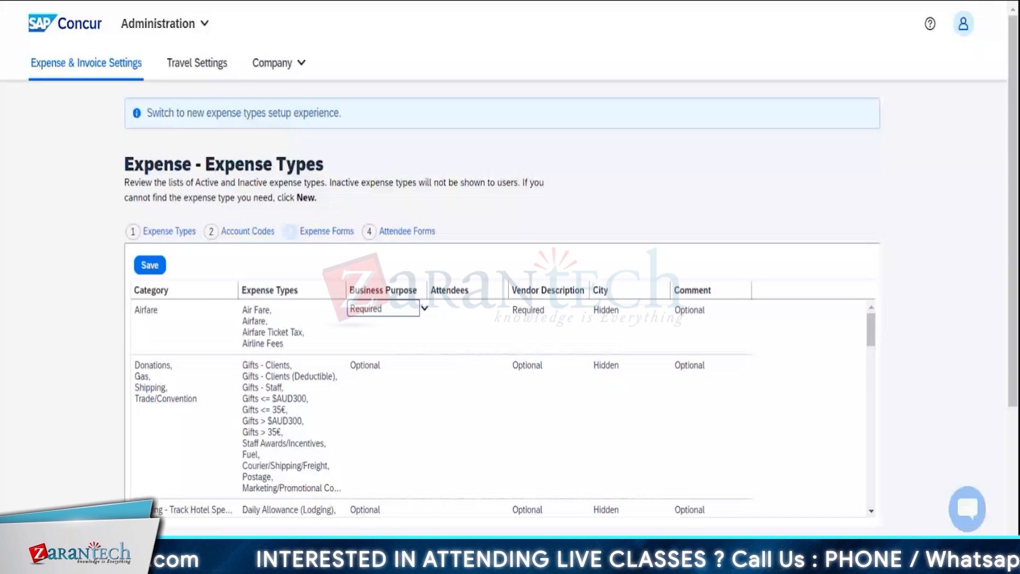
{"action": "scroll", "coordinate": [201, 203], "scroll_direction": "down", "scroll_amount": 3}
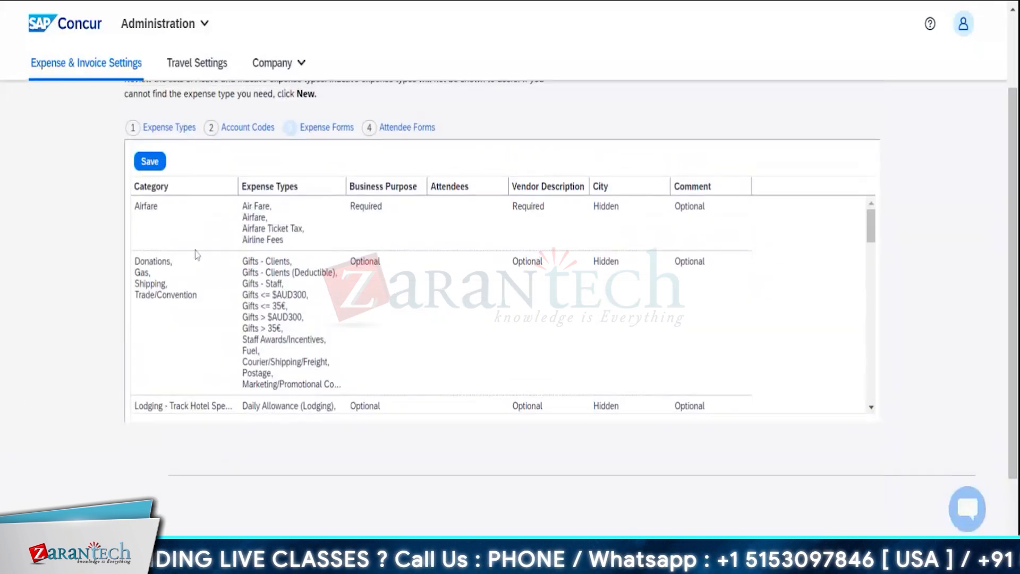
{"action": "left_click", "coordinate": [195, 203]}
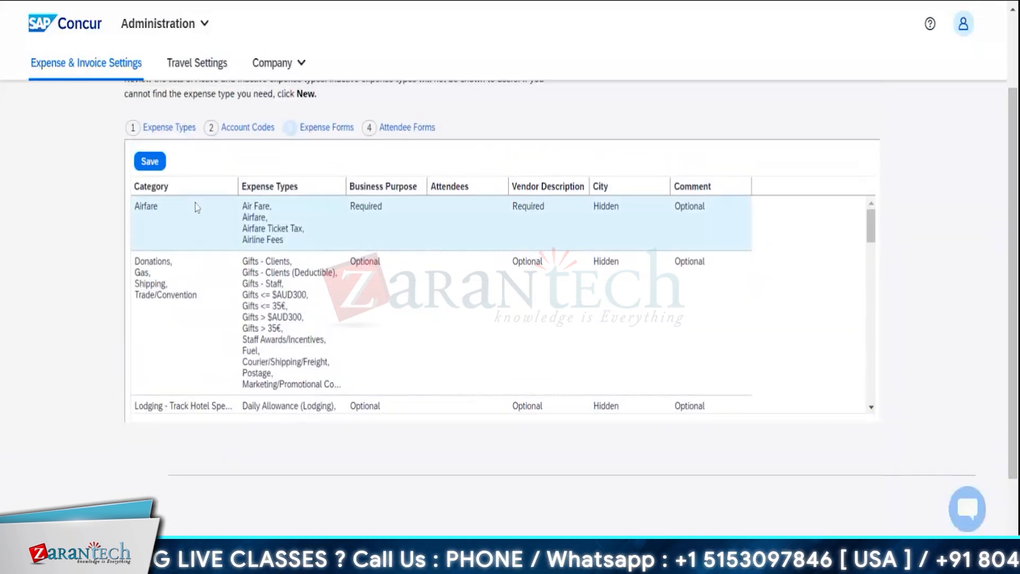
{"action": "left_click", "coordinate": [197, 275]}
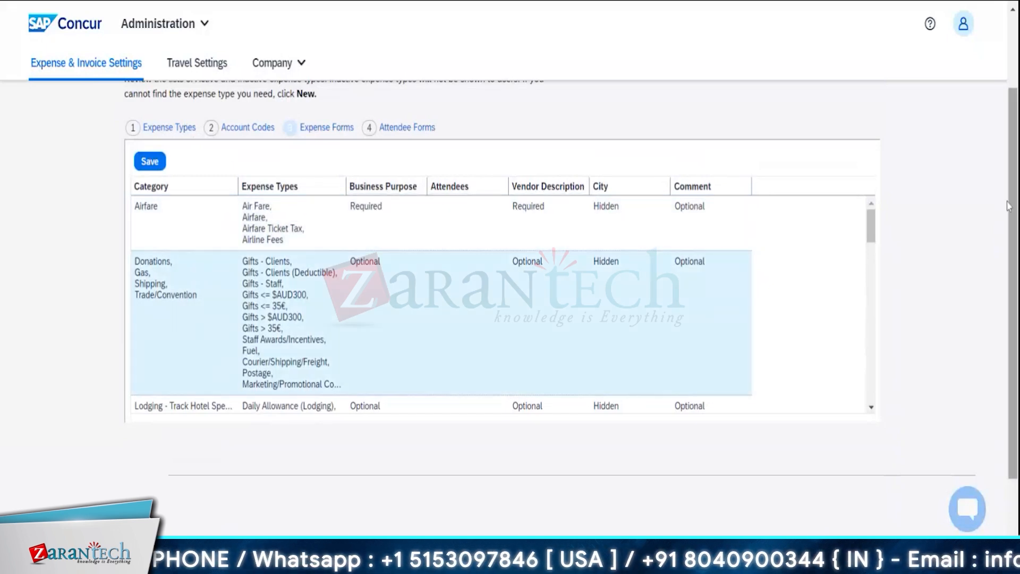
{"action": "scroll", "coordinate": [1009, 181], "scroll_direction": "up", "scroll_amount": 3}
{"action": "scroll", "coordinate": [1012, 154], "scroll_direction": "down", "scroll_amount": 3}
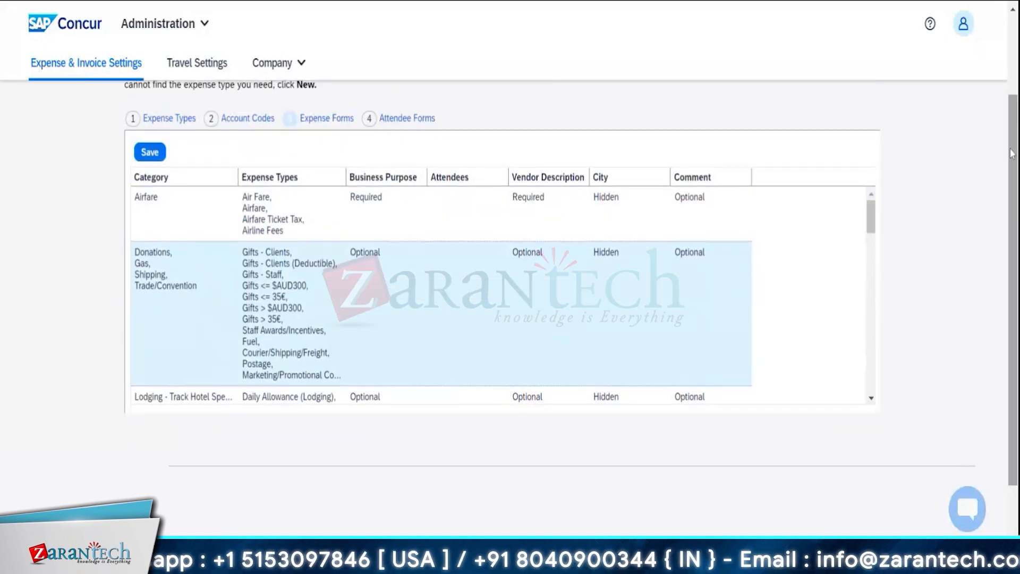
Step: Try Optional for the Business Purpose field in the Airfare row, and set it back to Required
{"action": "left_click", "coordinate": [445, 198]}
{"action": "left_click", "coordinate": [374, 216]}
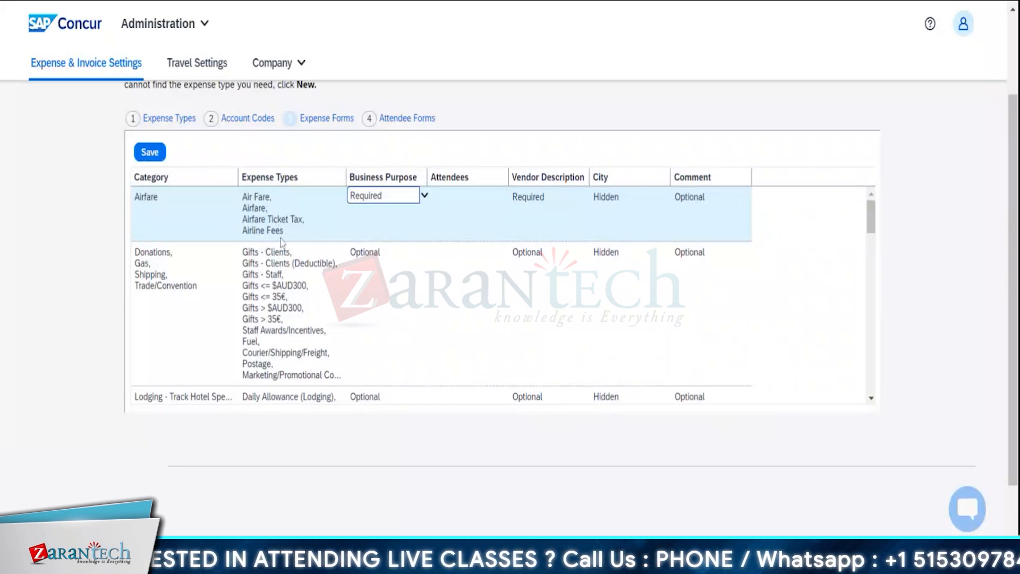
{"action": "left_click", "coordinate": [425, 195]}
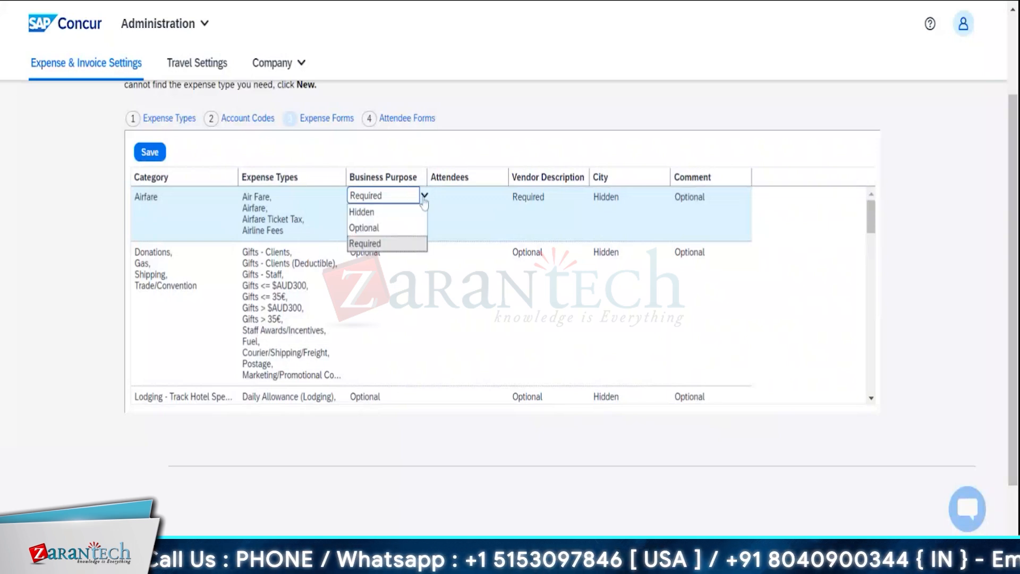
{"action": "left_click", "coordinate": [398, 229]}
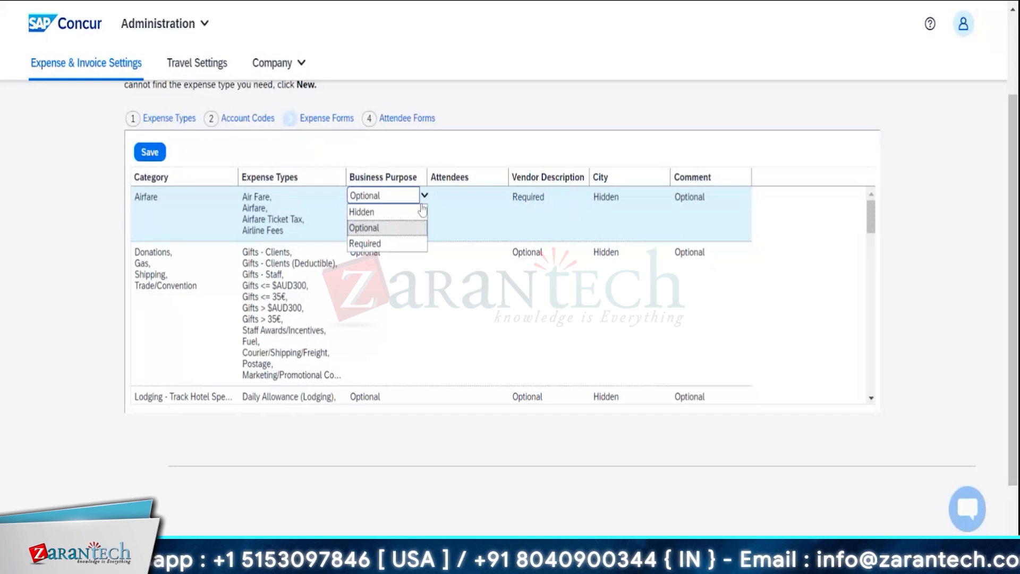
{"action": "left_click", "coordinate": [416, 244]}
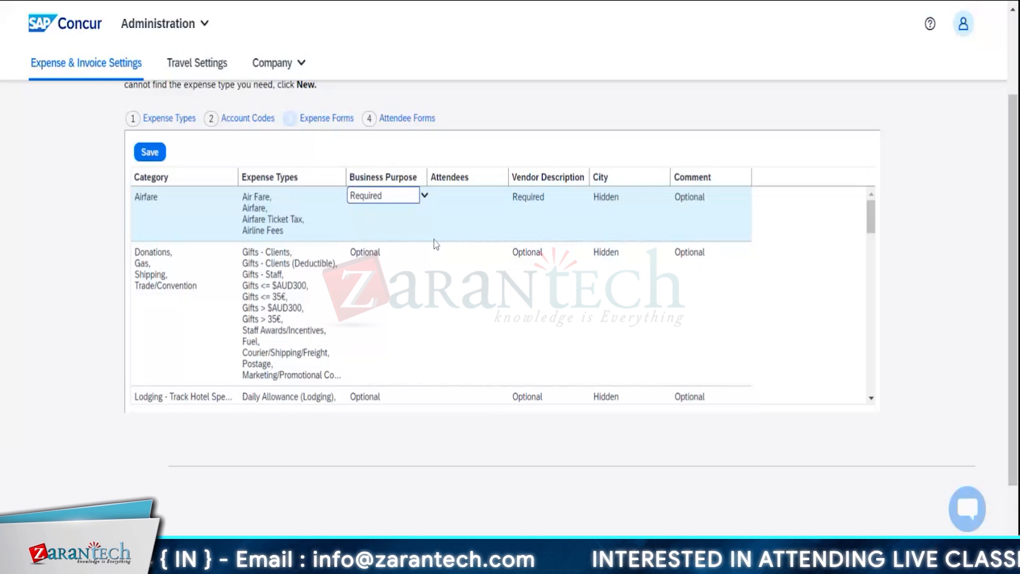
{"action": "left_click", "coordinate": [556, 202]}
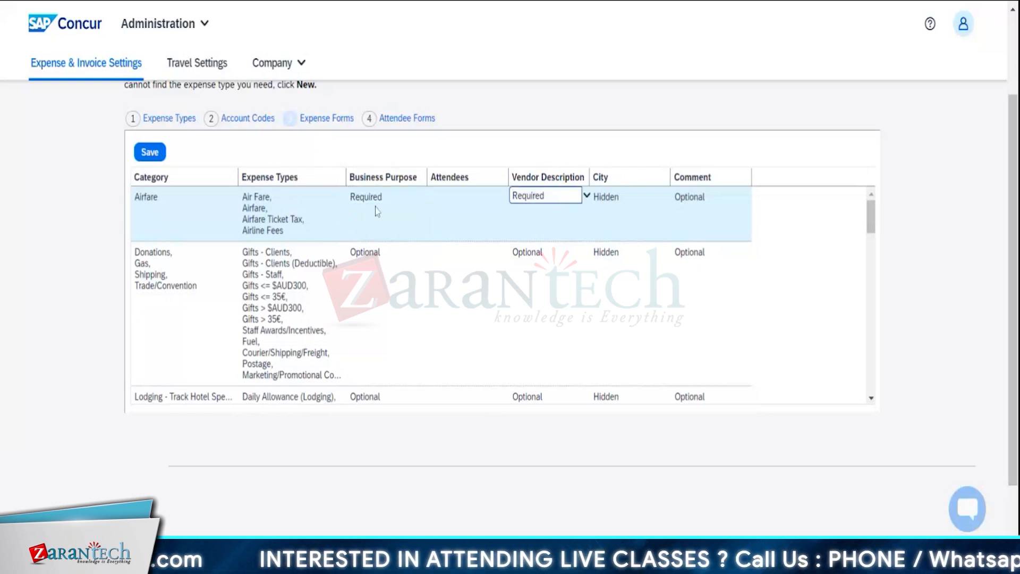
Step: Set the Business Purpose field of the Airfare category to Optional and save the expense forms
{"action": "left_click", "coordinate": [388, 206]}
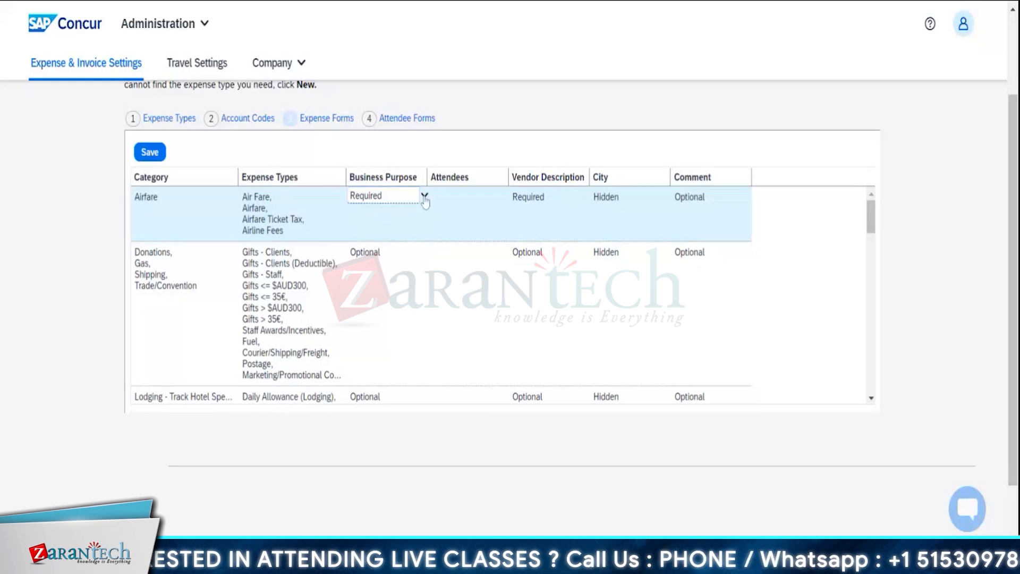
{"action": "left_click", "coordinate": [425, 198]}
{"action": "left_click", "coordinate": [392, 227]}
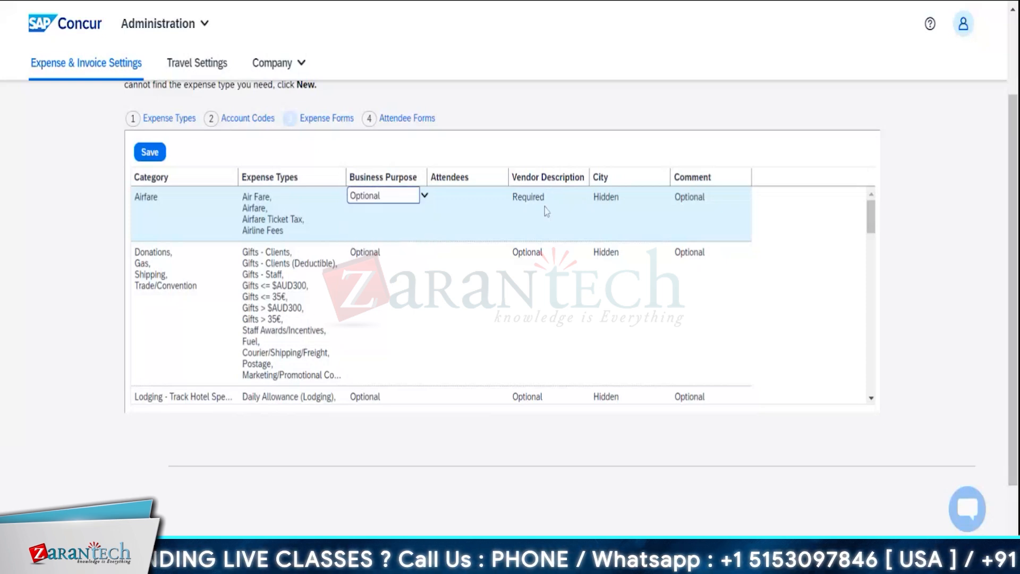
{"action": "left_click", "coordinate": [567, 200]}
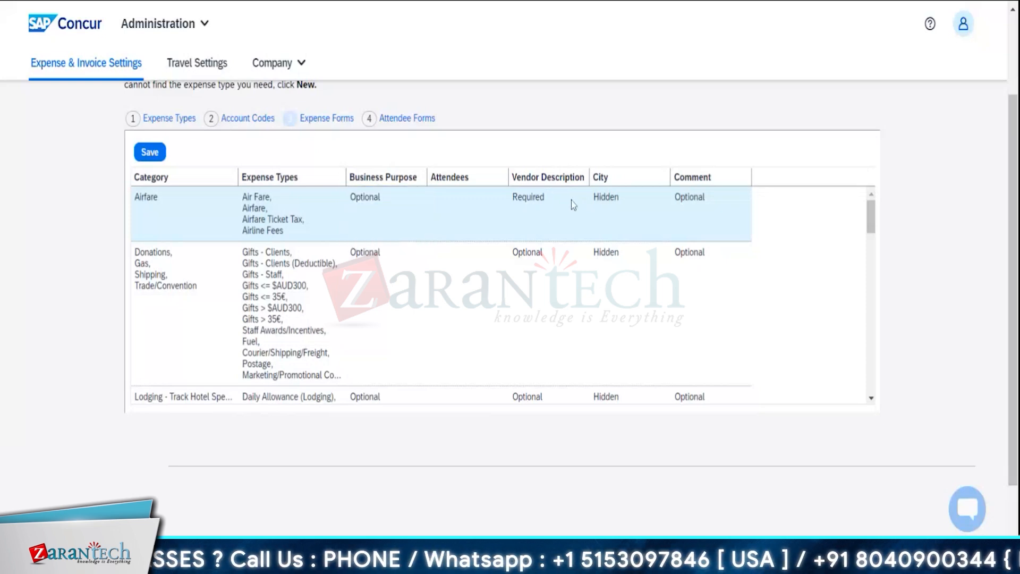
{"action": "left_click", "coordinate": [582, 204]}
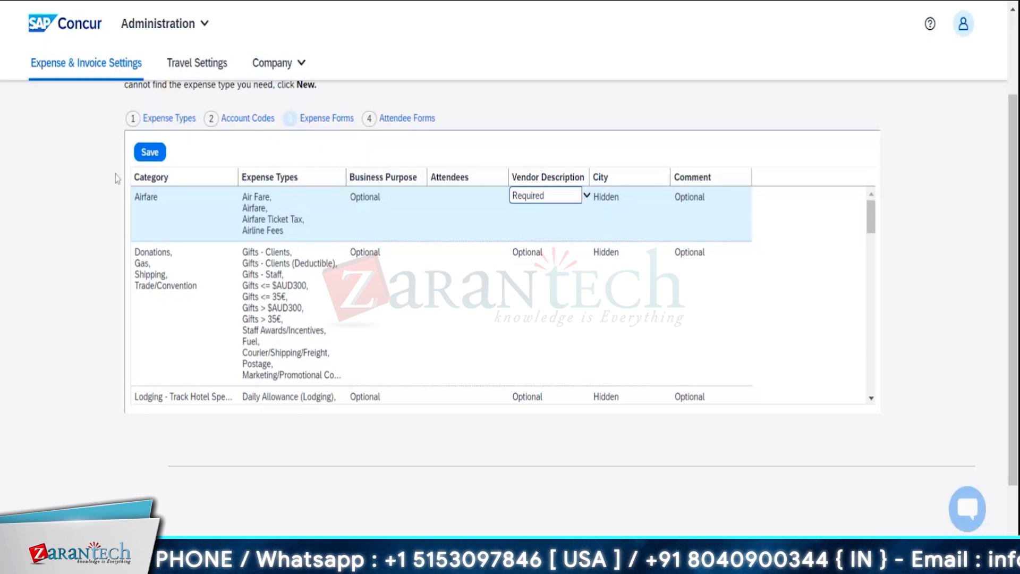
{"action": "left_click", "coordinate": [149, 159]}
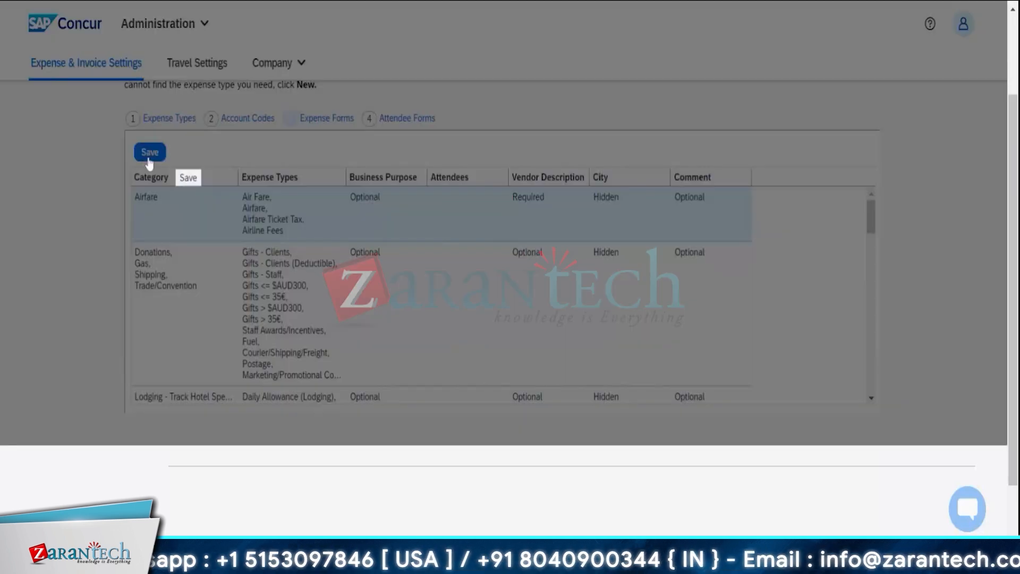
Step: Review the account codes assigned to the Airfare and Breakfast expense types, and return to the expense forms
{"action": "left_click", "coordinate": [240, 118]}
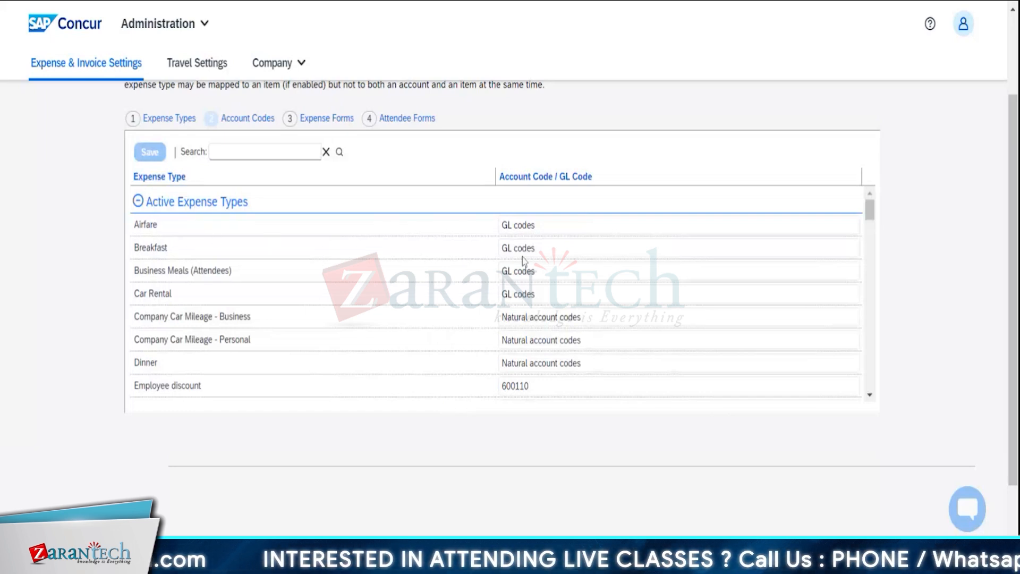
{"action": "left_click", "coordinate": [564, 230]}
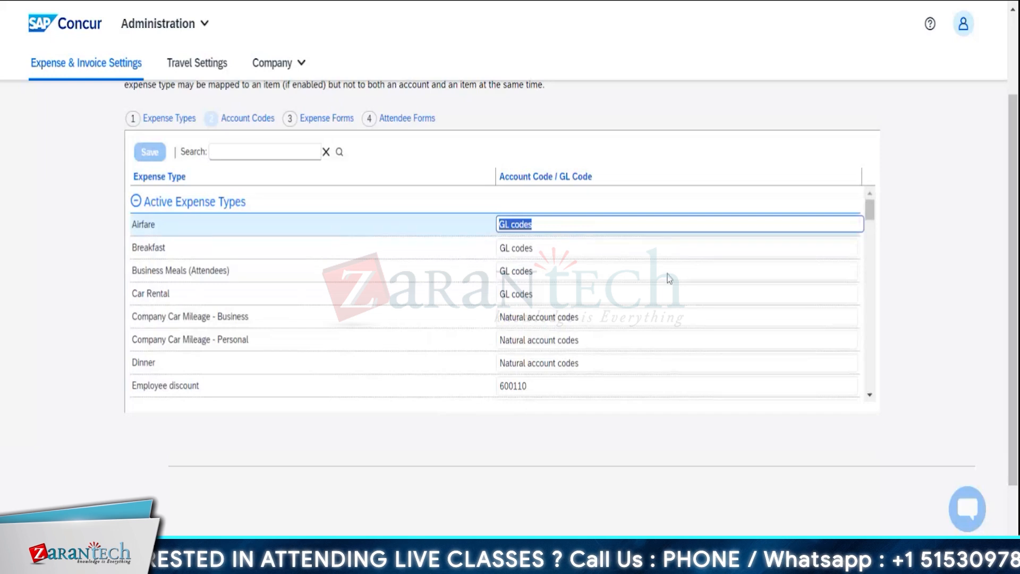
{"action": "left_click", "coordinate": [672, 254]}
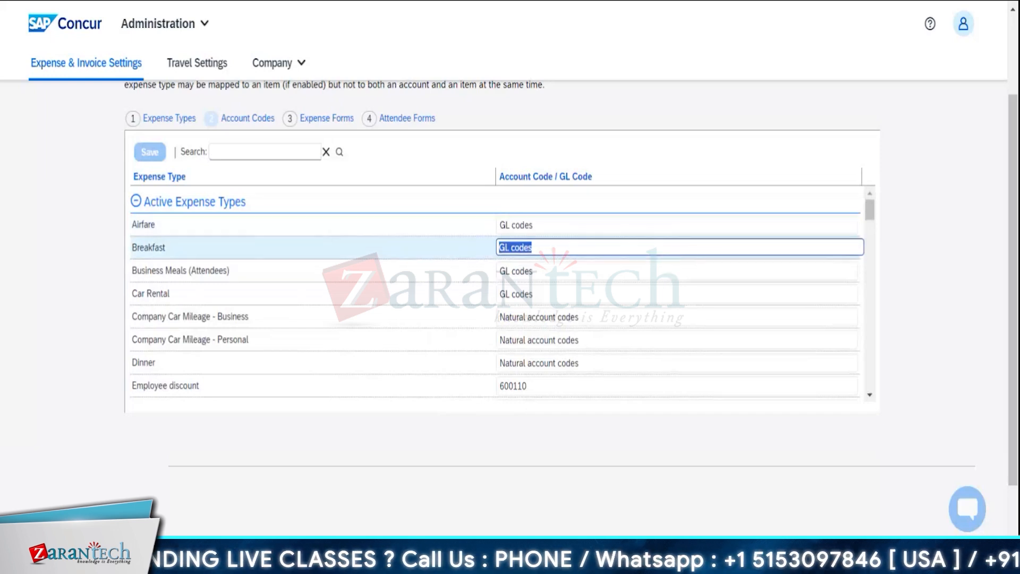
{"action": "left_click", "coordinate": [307, 123]}
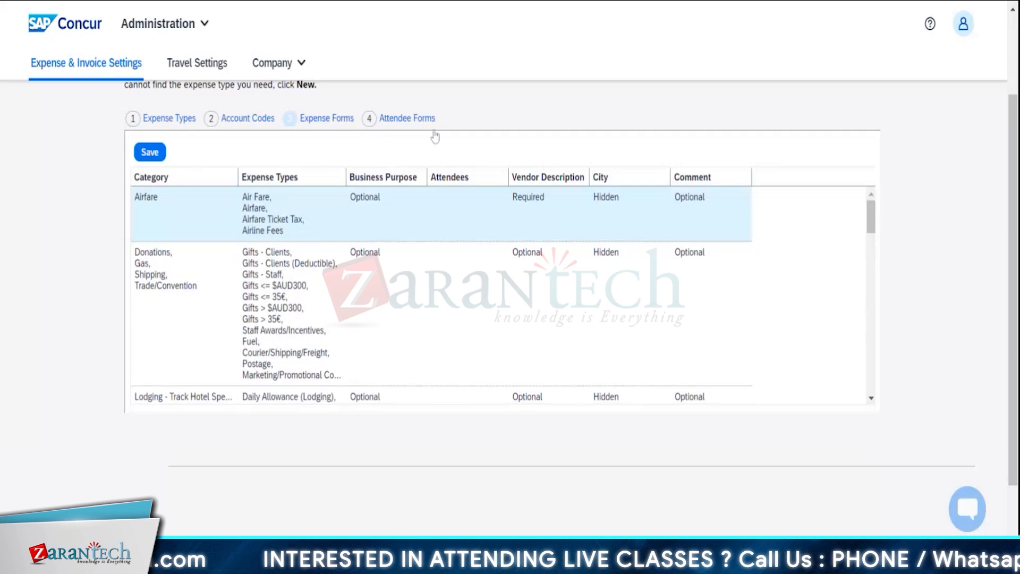
Step: Examine the field settings of the default attendee form and the list of available attendee types
{"action": "left_click", "coordinate": [407, 118]}
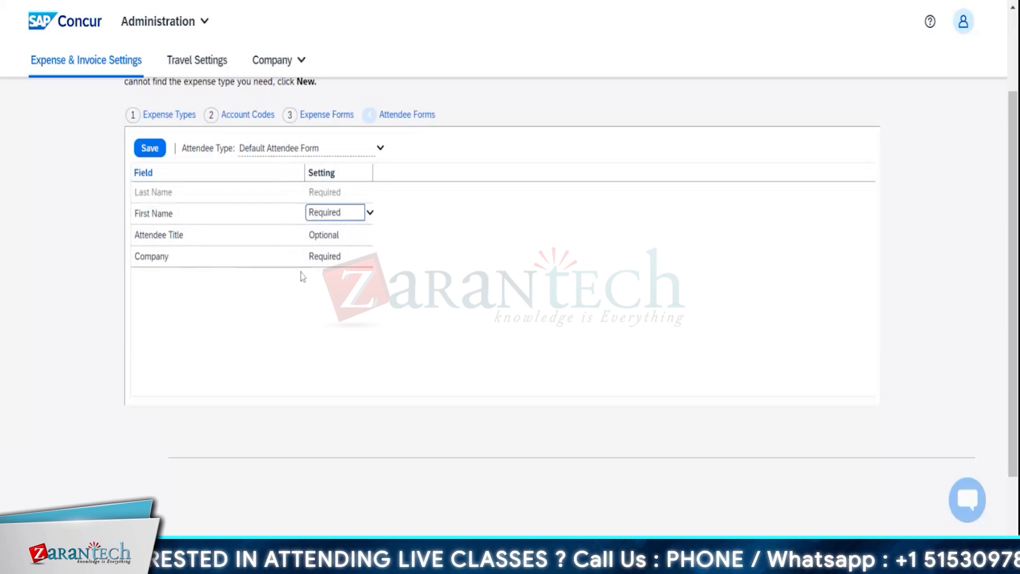
{"action": "left_click", "coordinate": [335, 265]}
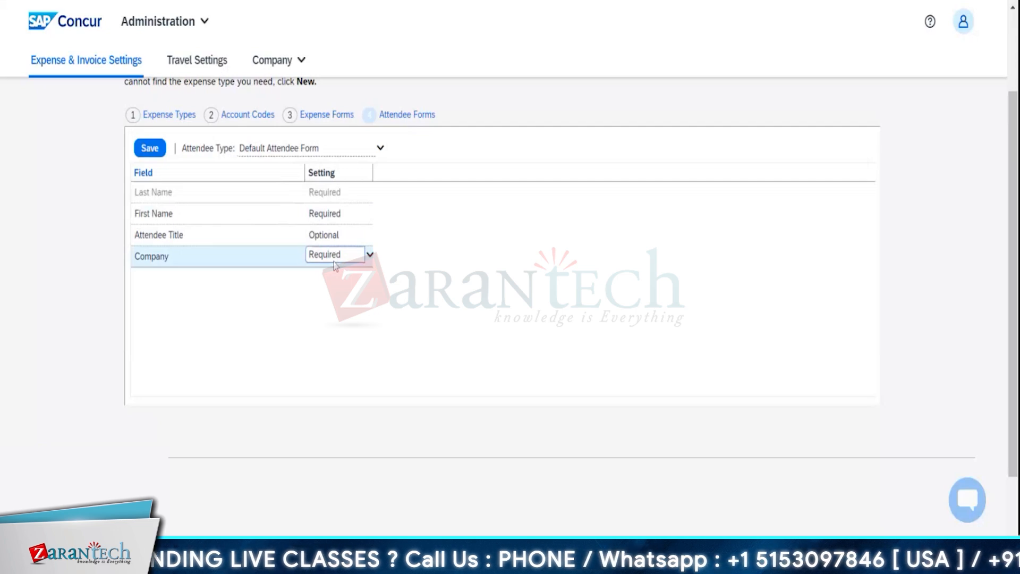
{"action": "left_click", "coordinate": [381, 148]}
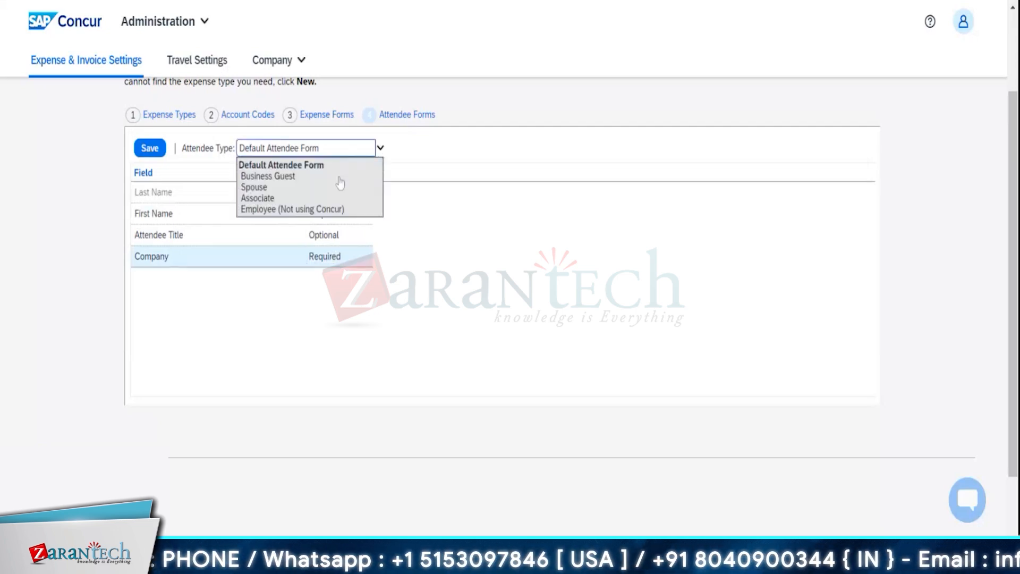
{"action": "left_click", "coordinate": [270, 178]}
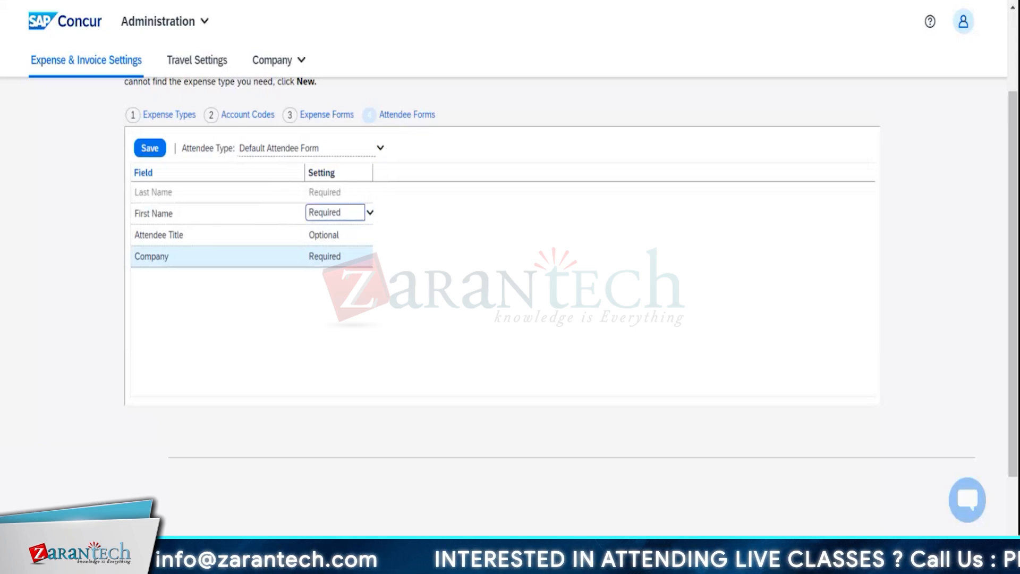
{"action": "left_click", "coordinate": [320, 150]}
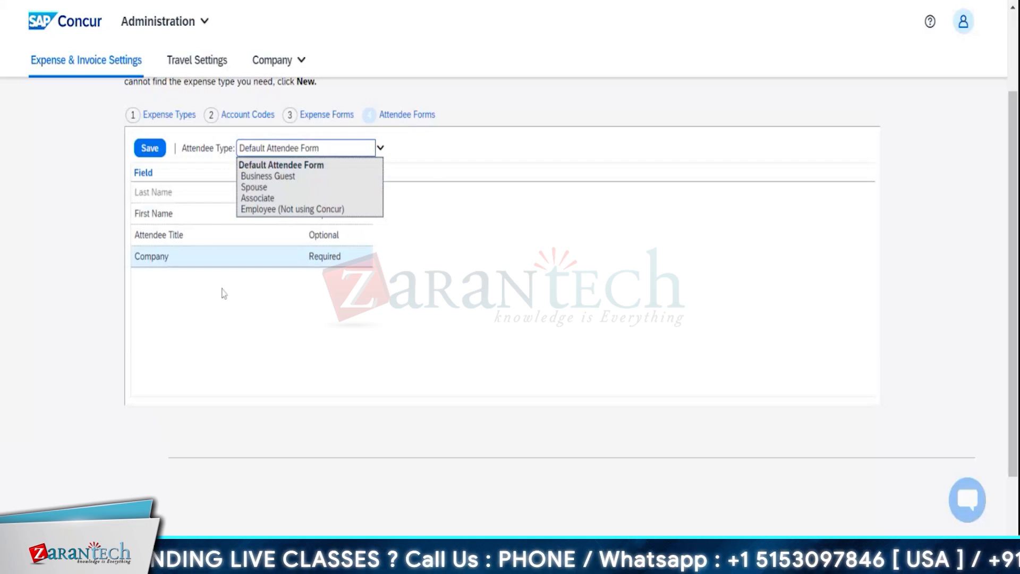
{"action": "left_click", "coordinate": [239, 342]}
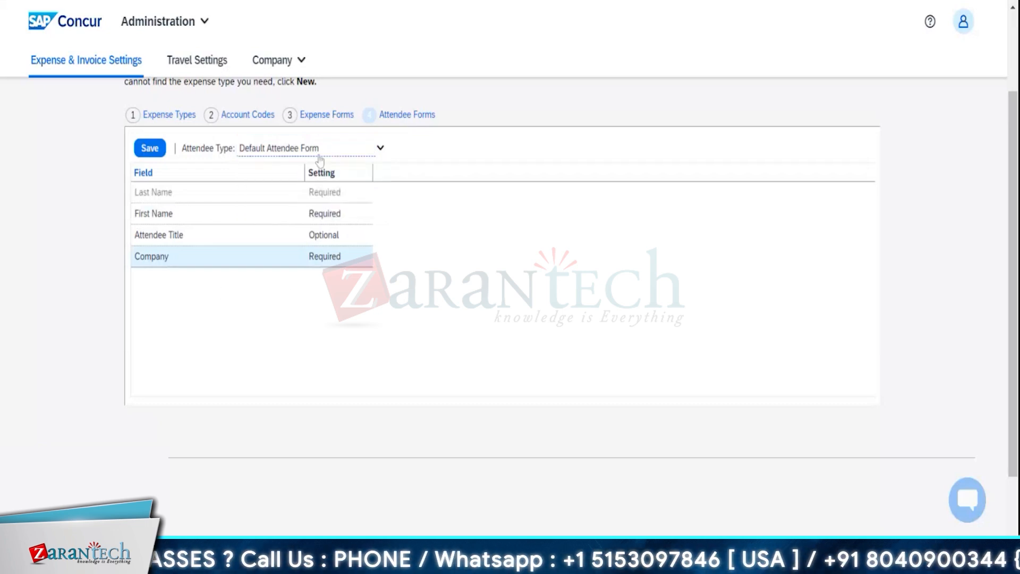
Step: Return to the Expense settings overview and open the expense types for editing
{"action": "left_click", "coordinate": [315, 117]}
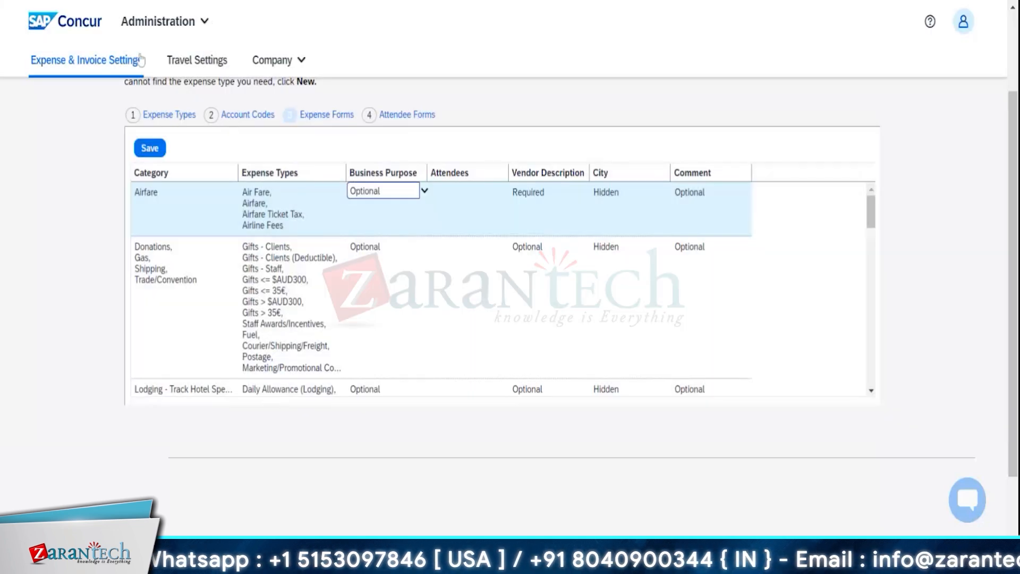
{"action": "left_click", "coordinate": [115, 65]}
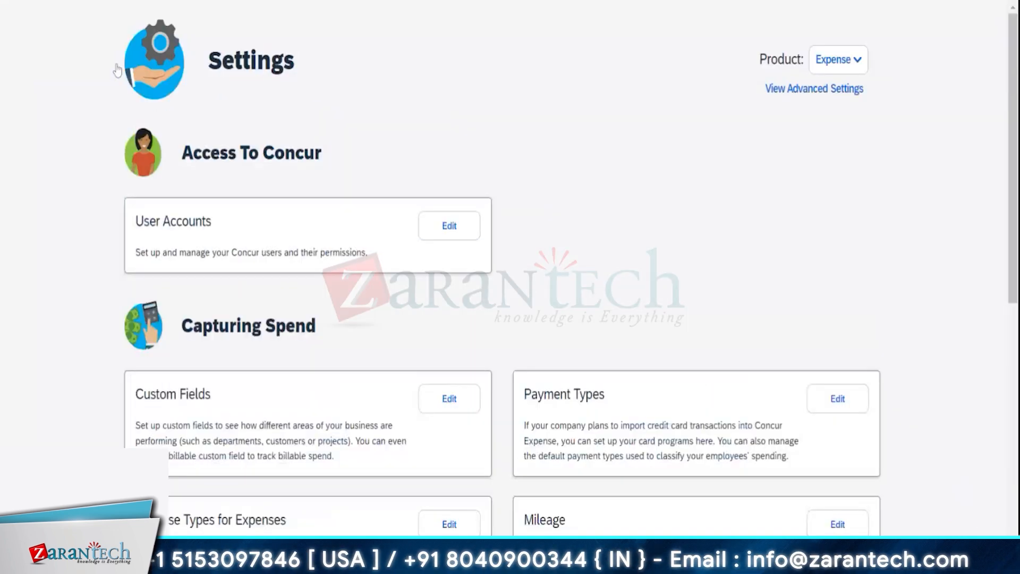
{"action": "scroll", "coordinate": [445, 464], "scroll_direction": "down", "scroll_amount": 2}
{"action": "left_click", "coordinate": [449, 457]}
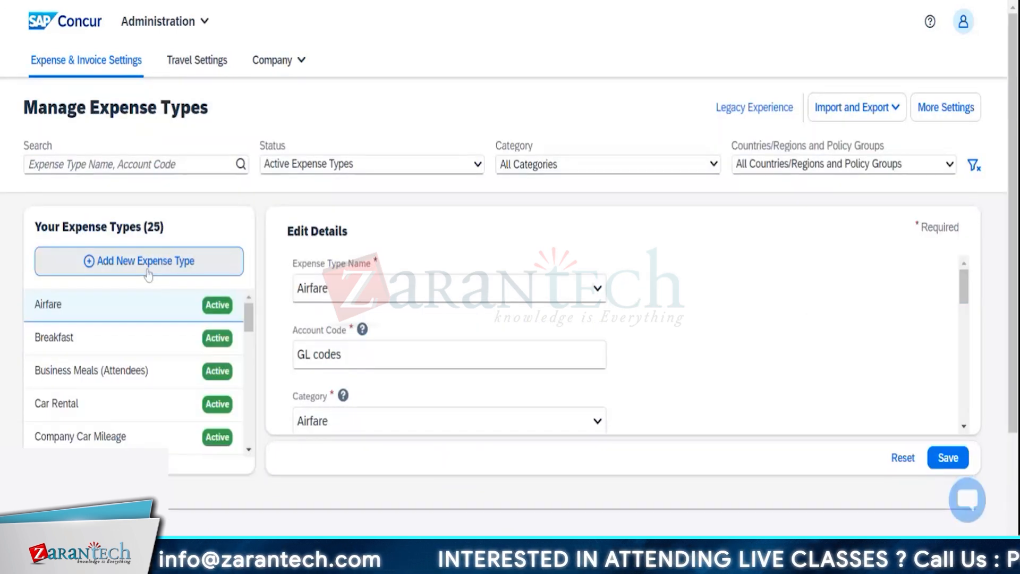
Step: Start a new expense type named "Fuel Types" with the account code "GL Code"
{"action": "left_click", "coordinate": [148, 273]}
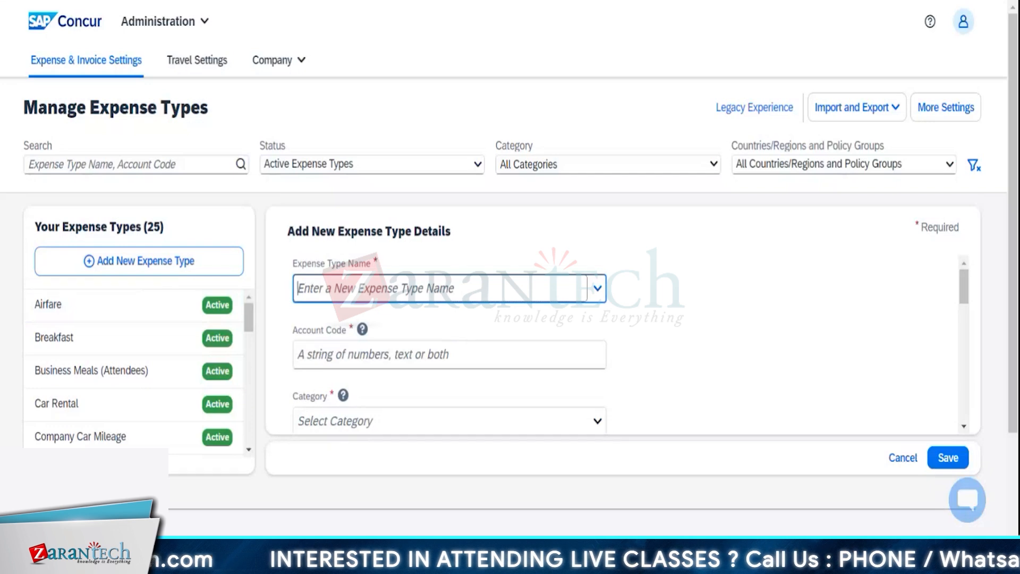
{"action": "type", "text": "Fuel Types"}
{"action": "key", "text": "Tab"}
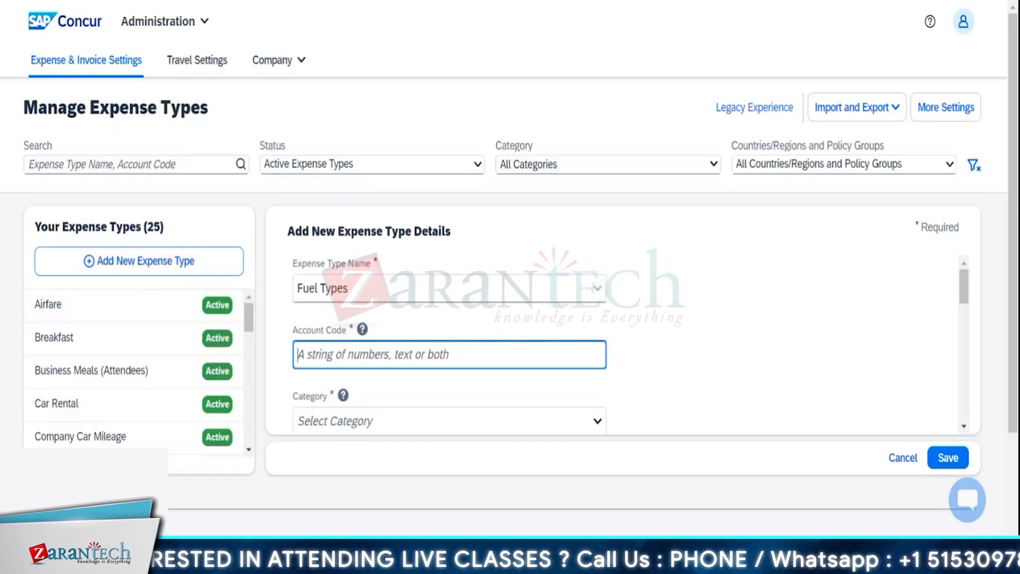
{"action": "type", "text": "GL Code"}
{"action": "key", "text": "Tab"}
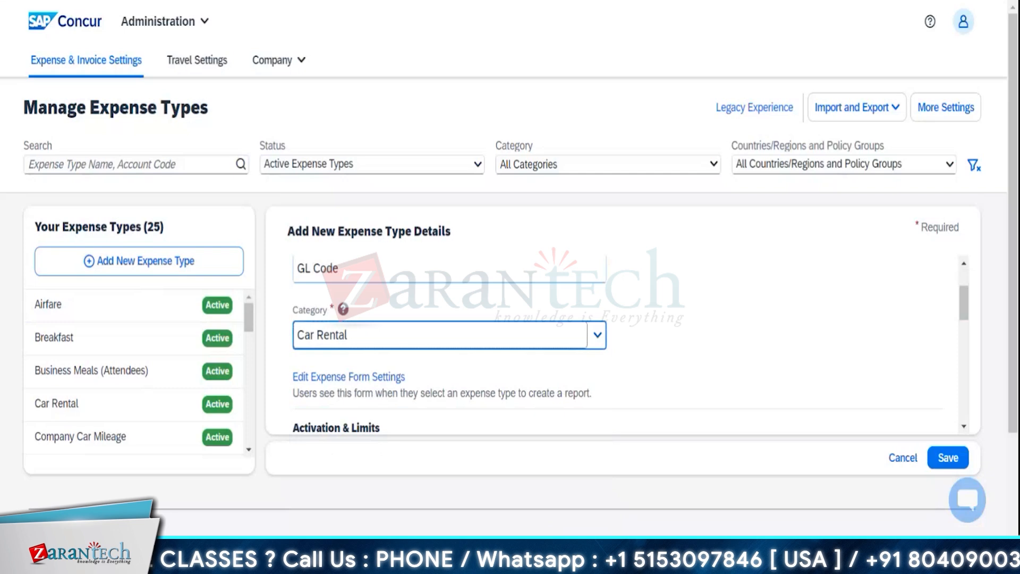
Step: Set the new expense type's category to Car Related and save it
{"action": "key", "text": "BackSpace"}
{"action": "key", "text": "BackSpace"}
{"action": "key", "text": "BackSpace"}
{"action": "key", "text": "BackSpace"}
{"action": "key", "text": "BackSpace"}
{"action": "key", "text": "BackSpace"}
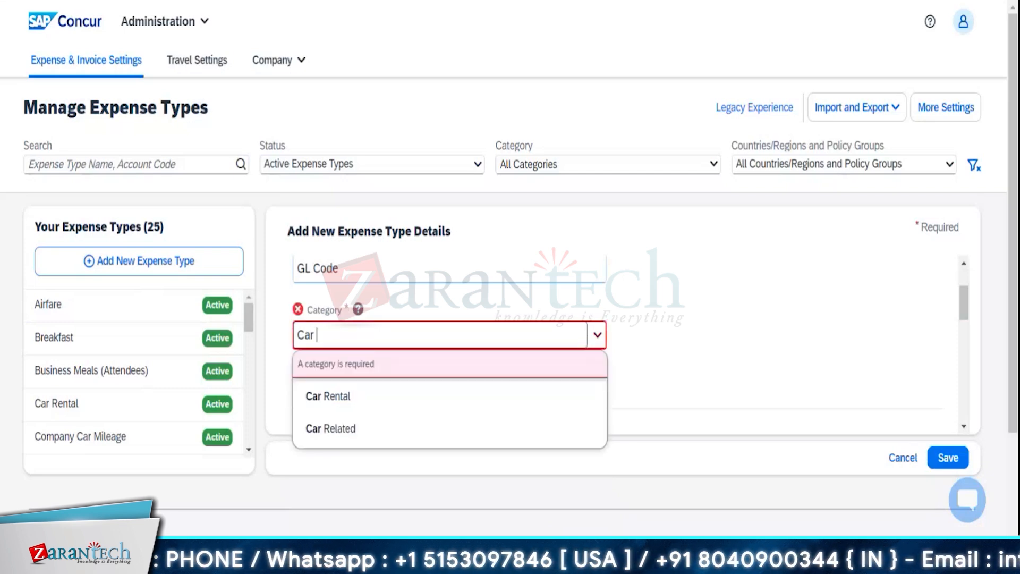
{"action": "left_click", "coordinate": [380, 428]}
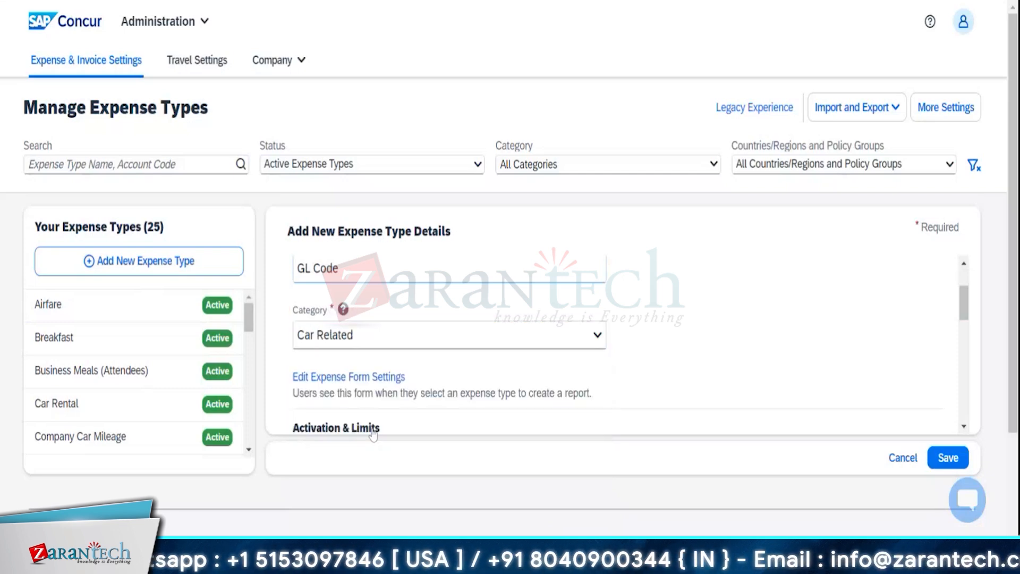
{"action": "left_click_drag", "start_coordinate": [964, 304], "coordinate": [979, 347]}
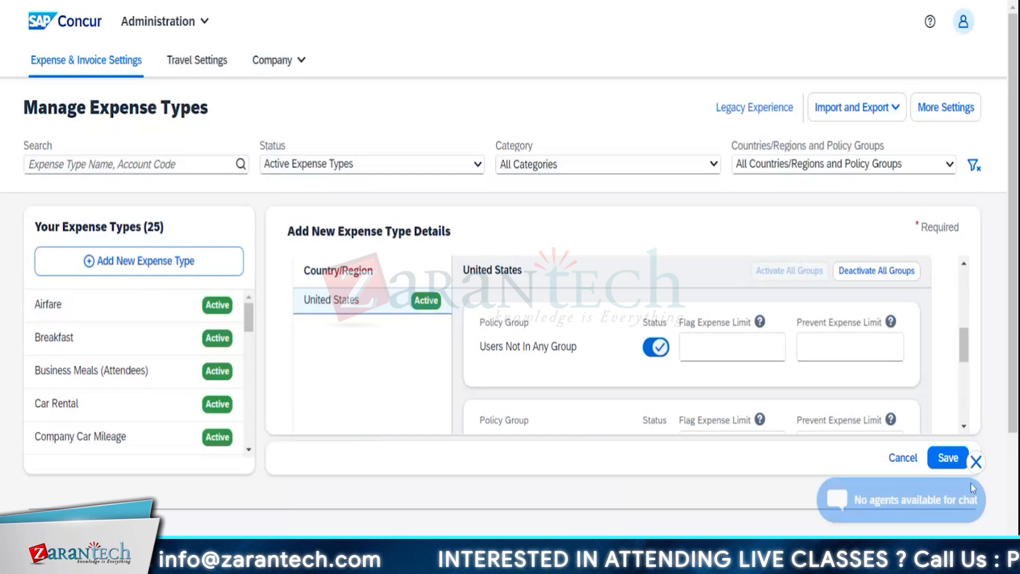
{"action": "left_click", "coordinate": [946, 460]}
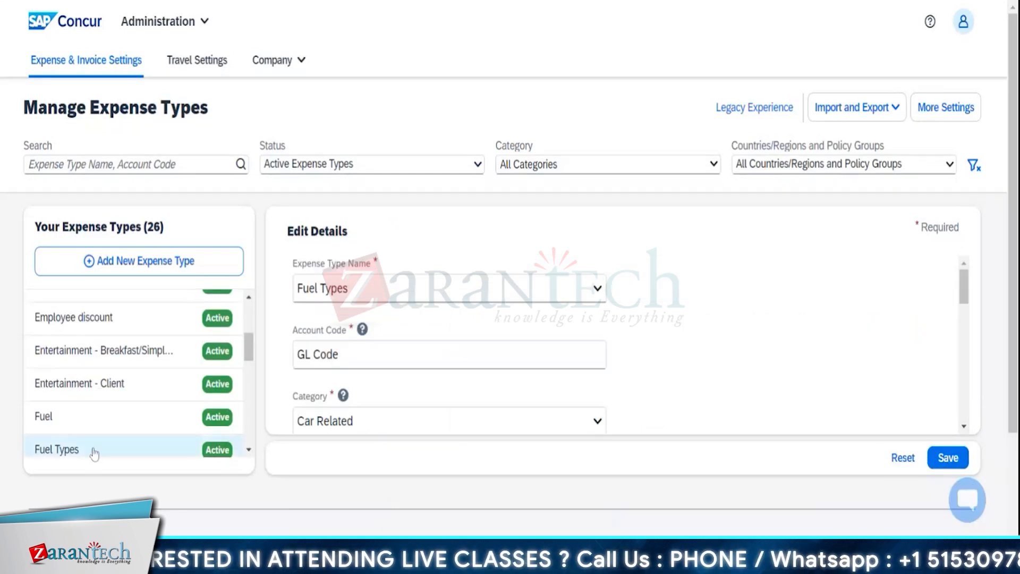
Step: Open the expense form settings from the Fuel Types details in the legacy experience and locate the row containing Fuel Types
{"action": "scroll", "coordinate": [363, 347], "scroll_direction": "down", "scroll_amount": 3}
{"action": "left_click", "coordinate": [363, 340]}
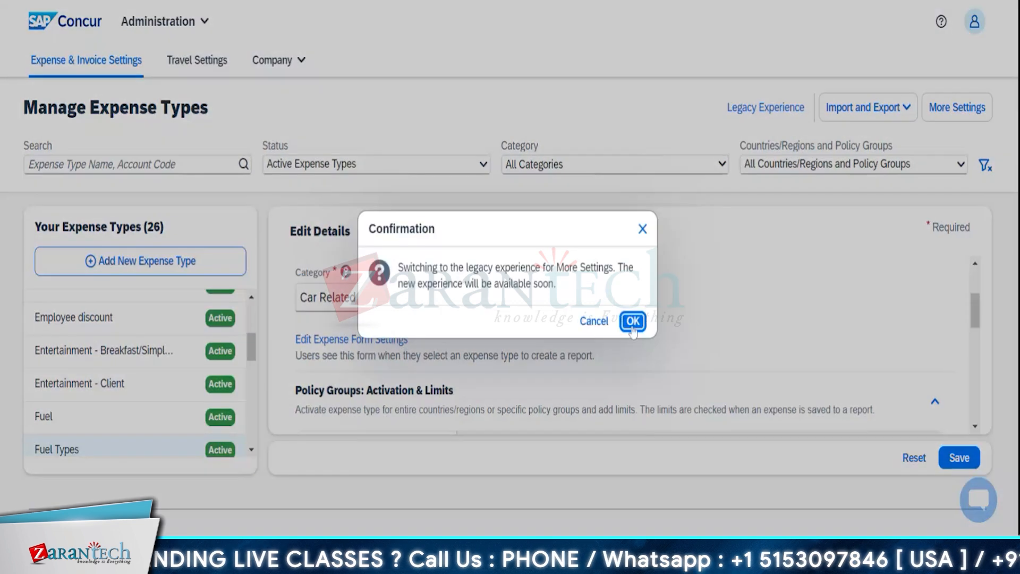
{"action": "key", "text": "Return"}
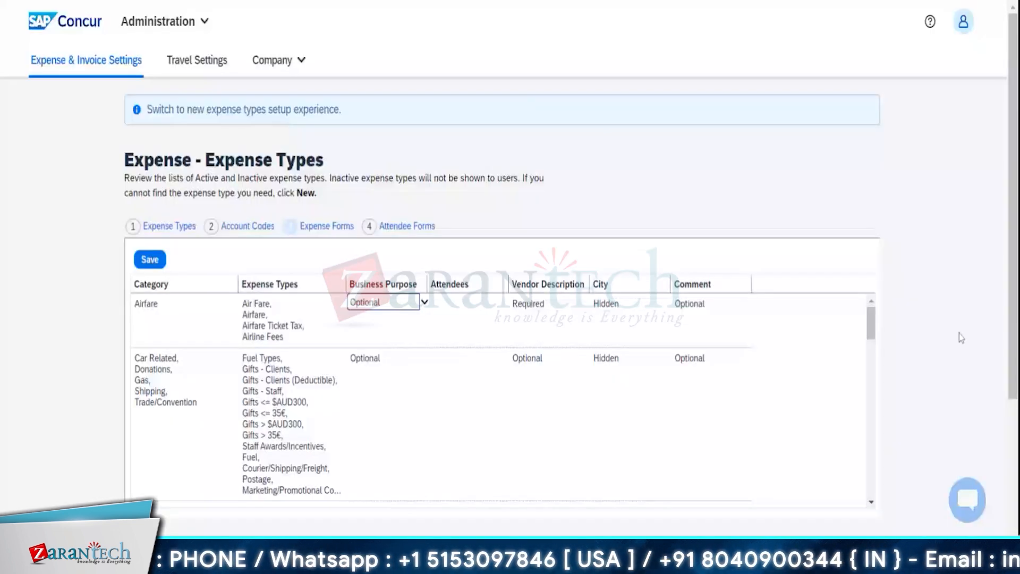
{"action": "left_click_drag", "start_coordinate": [871, 324], "coordinate": [879, 470]}
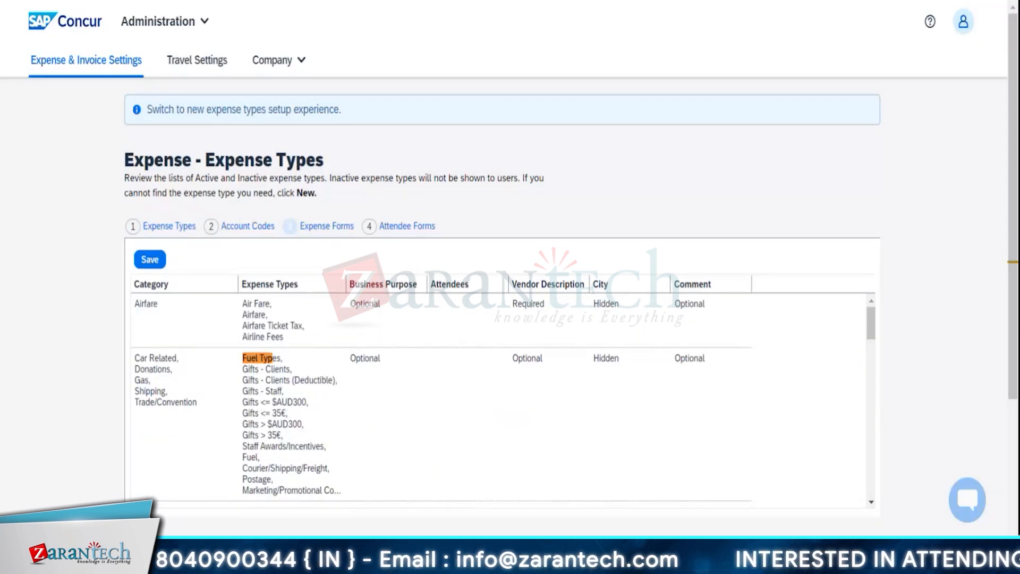
{"action": "key", "text": "Return"}
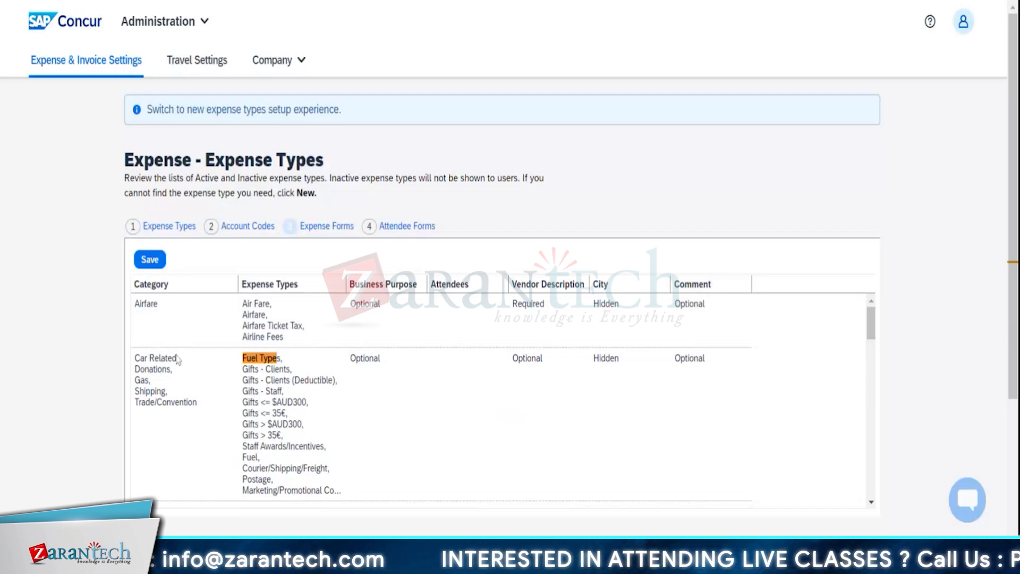
{"action": "left_click", "coordinate": [286, 366]}
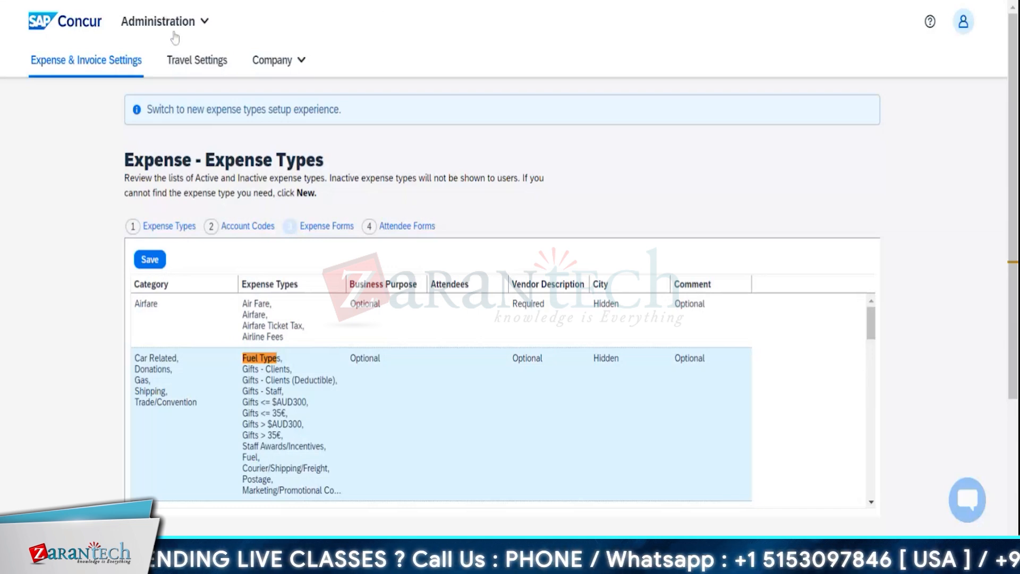
Step: Return to the settings overview, switch the product to Invoice and open Expense Types for Invoices for editing
{"action": "left_click", "coordinate": [126, 62]}
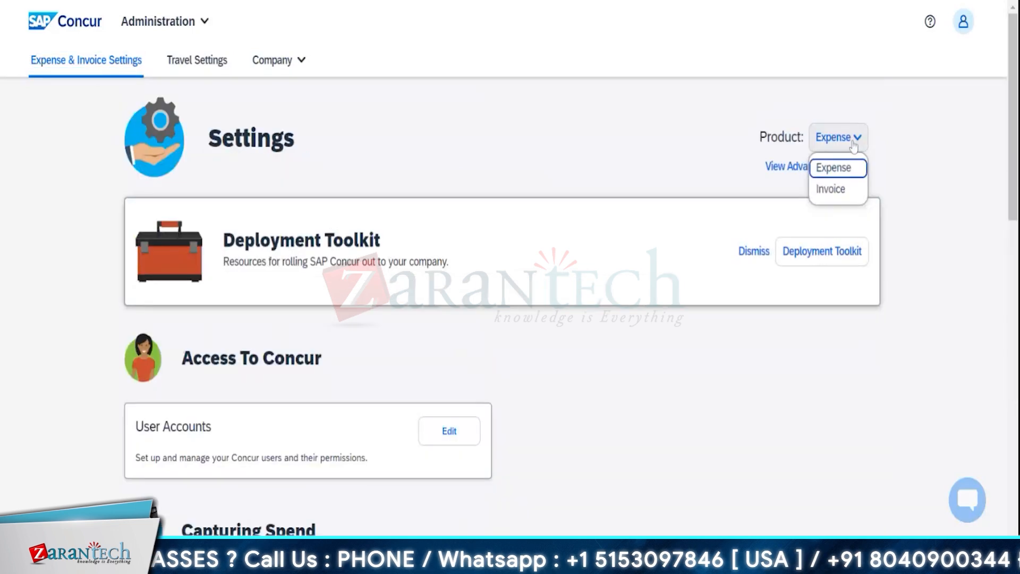
{"action": "left_click", "coordinate": [831, 190]}
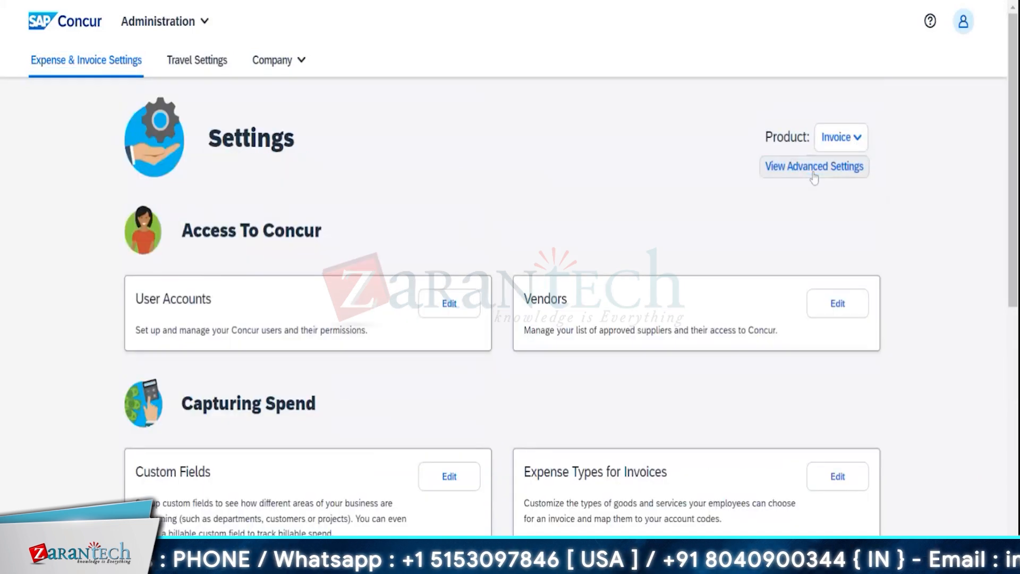
{"action": "scroll", "coordinate": [815, 178], "scroll_direction": "down", "scroll_amount": 3}
{"action": "scroll", "coordinate": [824, 303], "scroll_direction": "down", "scroll_amount": 3}
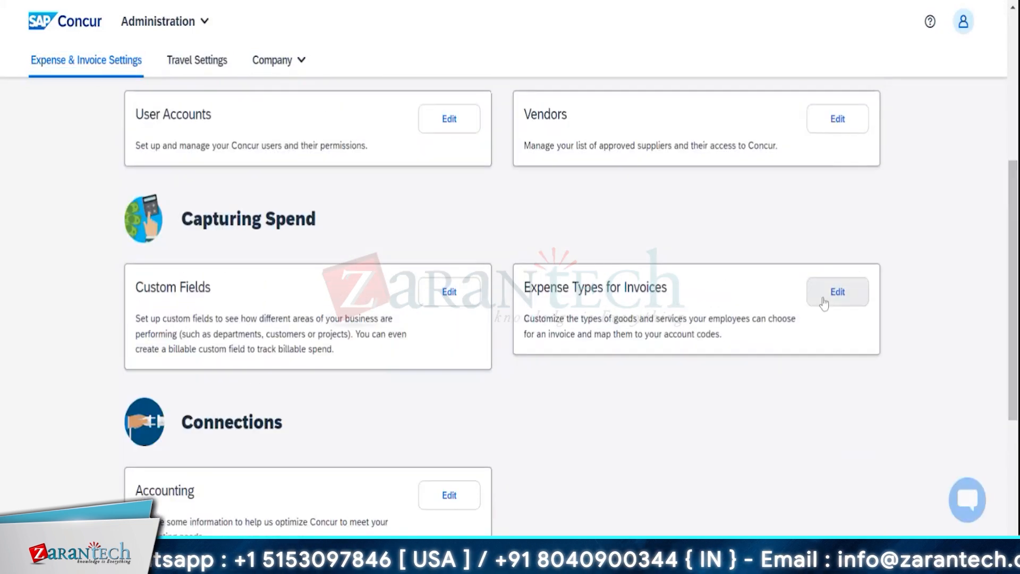
{"action": "left_click", "coordinate": [824, 302]}
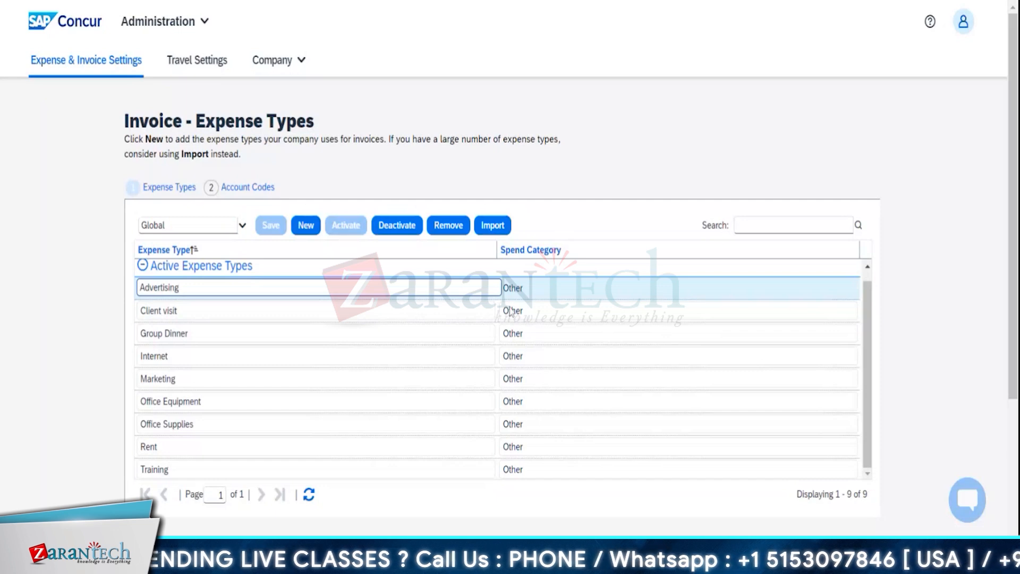
Step: Browse the spend categories available for the Advertising expense type
{"action": "key", "text": "Tab"}
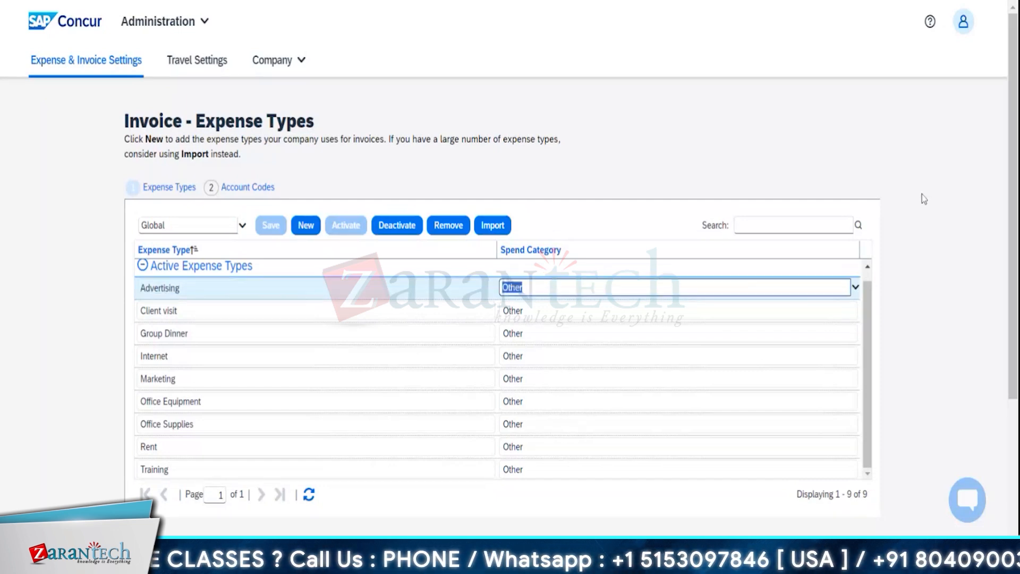
{"action": "left_click", "coordinate": [856, 287]}
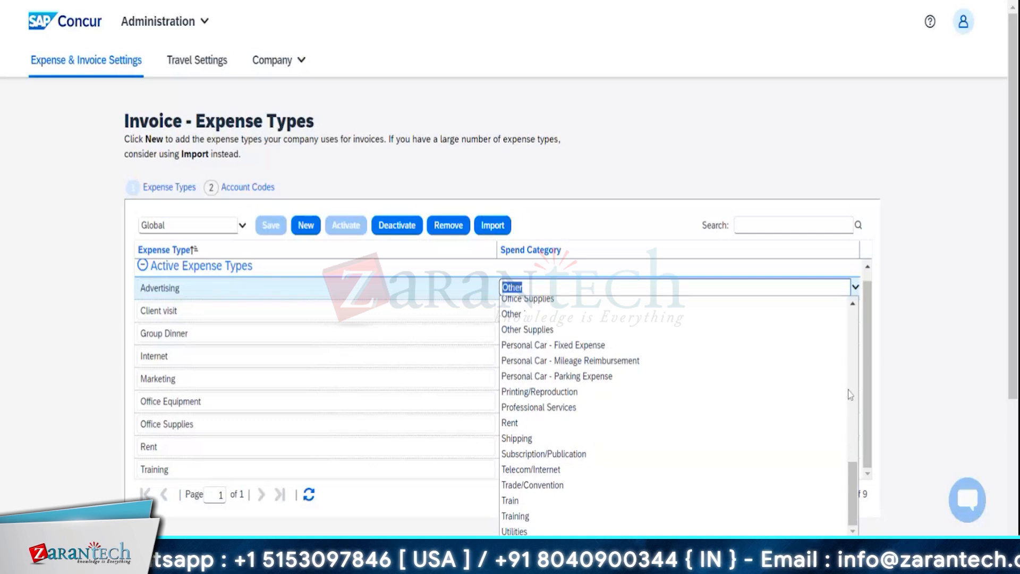
{"action": "left_click_drag", "start_coordinate": [851, 502], "coordinate": [834, 401]}
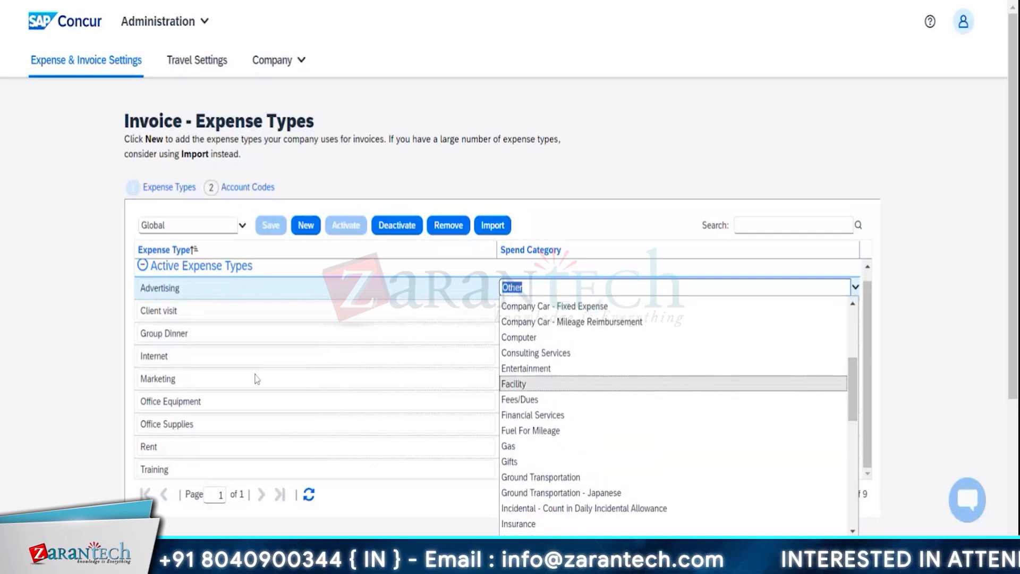
Step: Set the spend category of the Office Equipment expense type to Office Supplies
{"action": "left_click", "coordinate": [245, 411]}
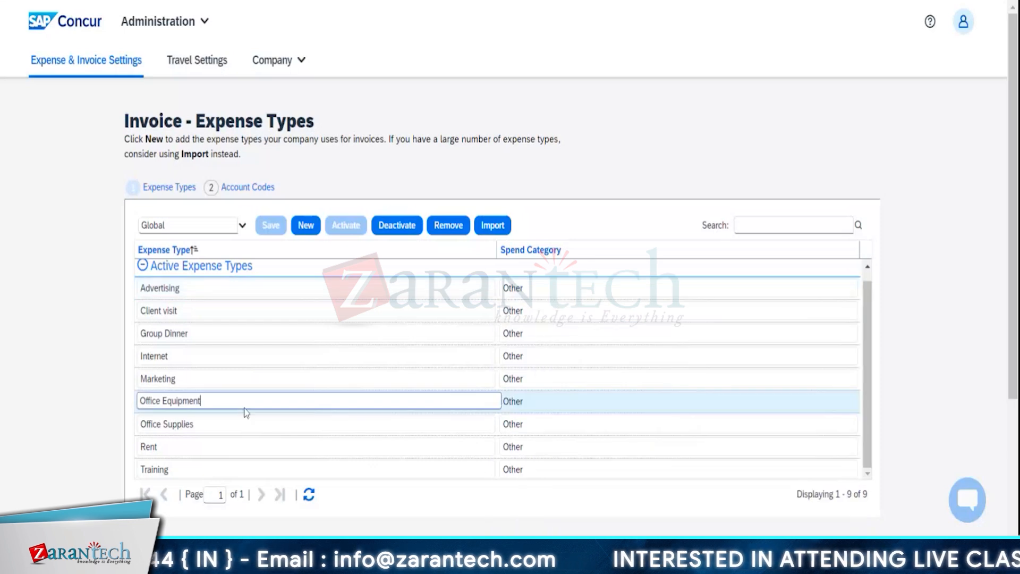
{"action": "left_click", "coordinate": [602, 404]}
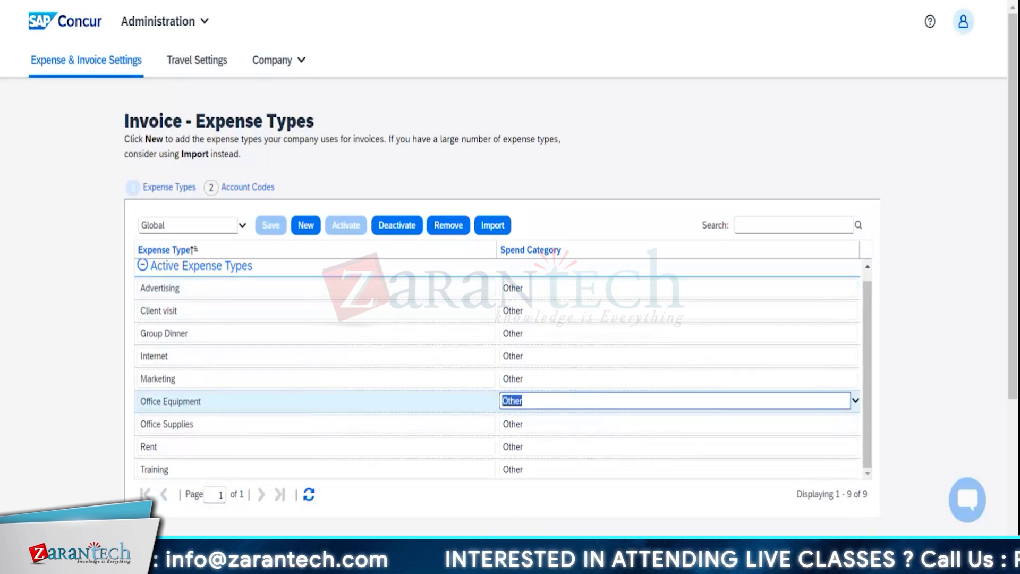
{"action": "left_click", "coordinate": [855, 400]}
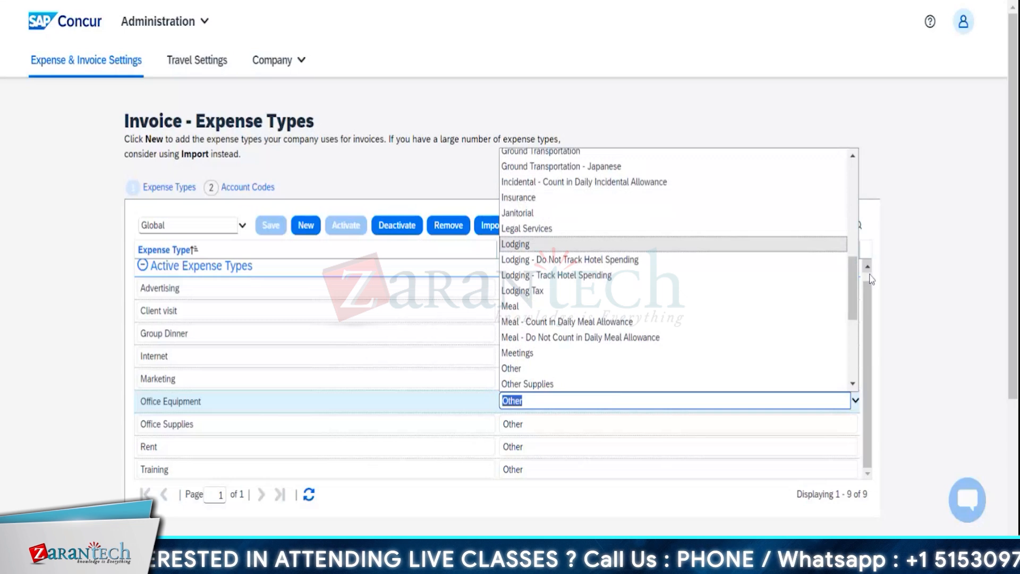
{"action": "left_click_drag", "start_coordinate": [853, 287], "coordinate": [849, 200]}
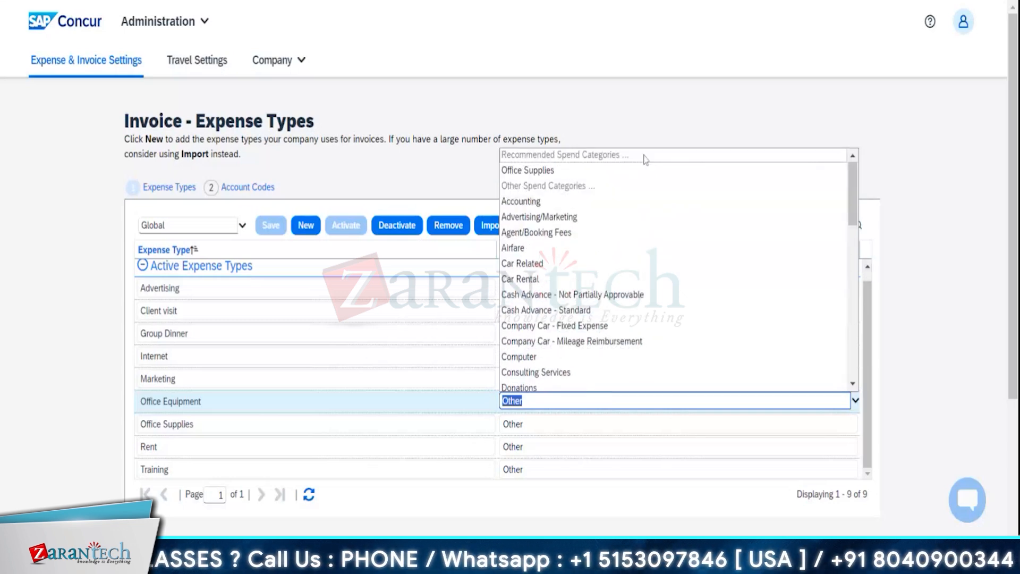
{"action": "left_click", "coordinate": [639, 171]}
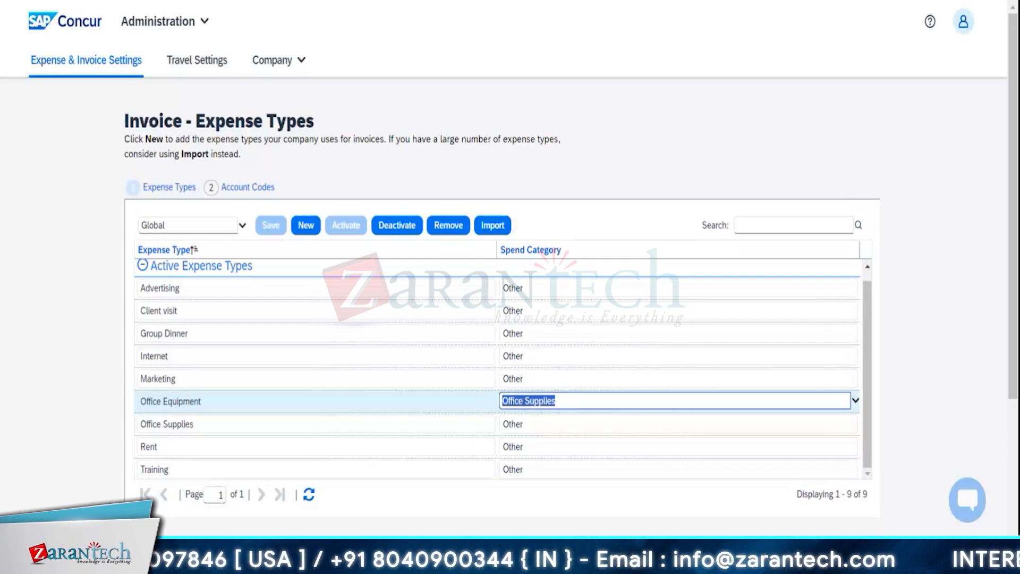
{"action": "left_click", "coordinate": [626, 185]}
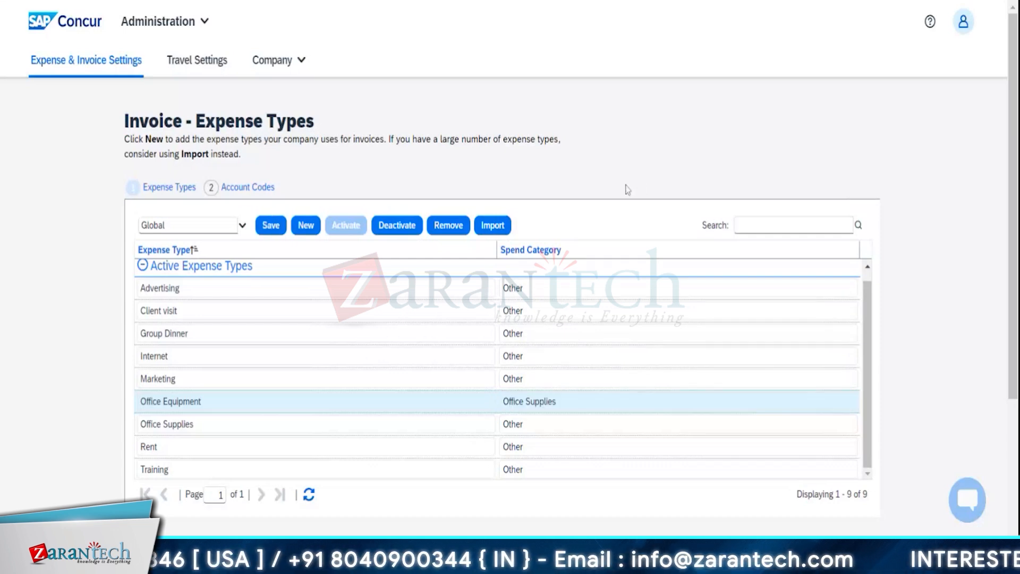
Step: Add a new blank entry to the invoice expense types
{"action": "left_click", "coordinate": [280, 232]}
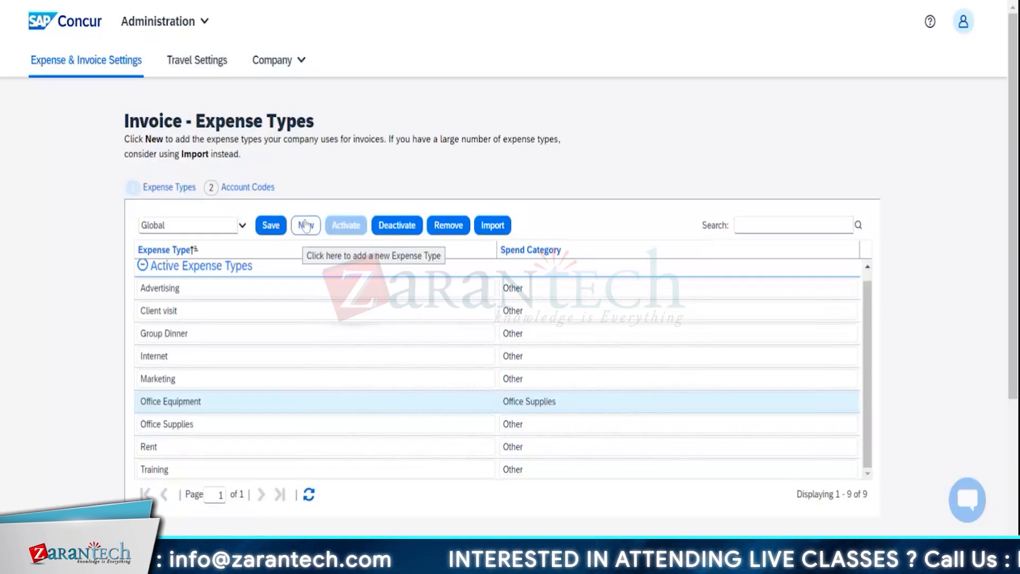
{"action": "left_click", "coordinate": [306, 226]}
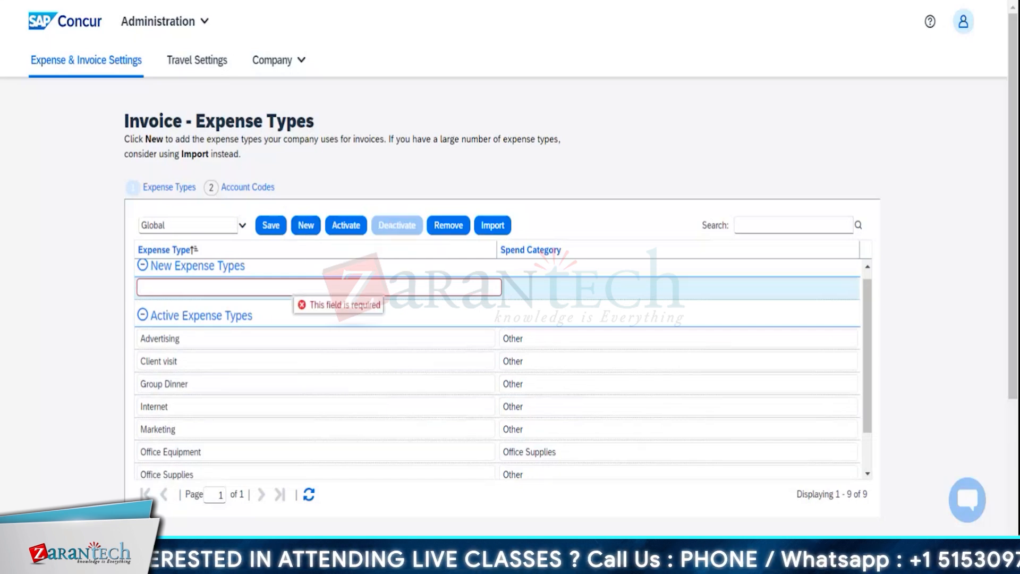
{"action": "type", "text": "T"}
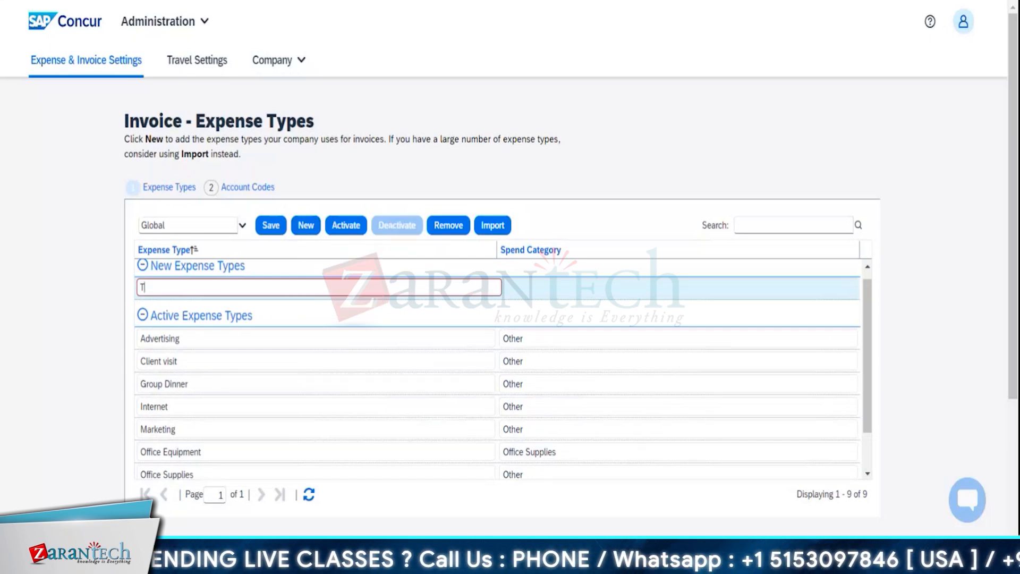
{"action": "key", "text": "BackSpace"}
{"action": "type", "text": "Laptop"}
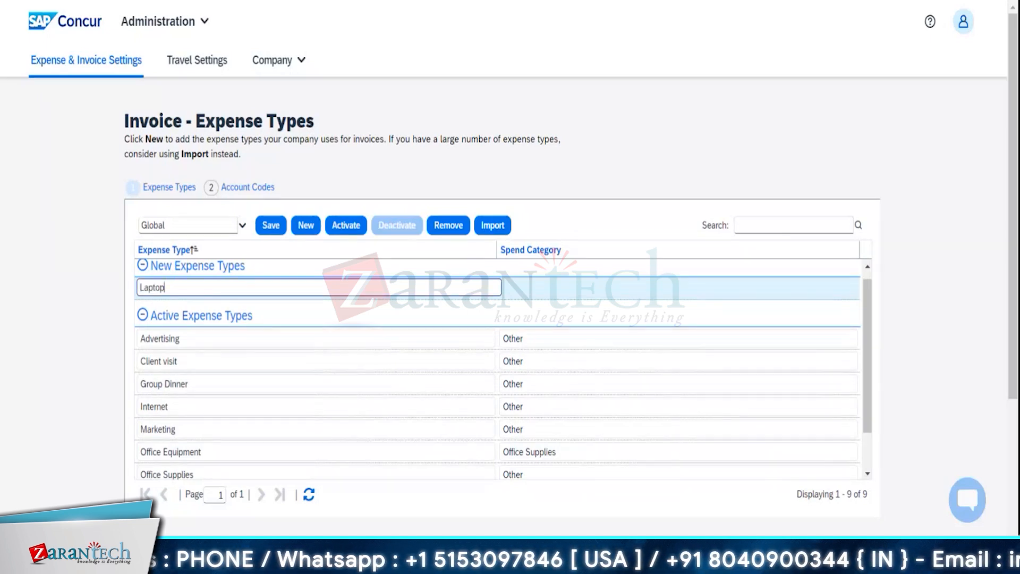
{"action": "key", "text": "BackSpace"}
{"action": "key", "text": "BackSpace"}
{"action": "key", "text": "BackSpace"}
{"action": "key", "text": "BackSpace"}
{"action": "key", "text": "BackSpace"}
{"action": "key", "text": "BackSpace"}
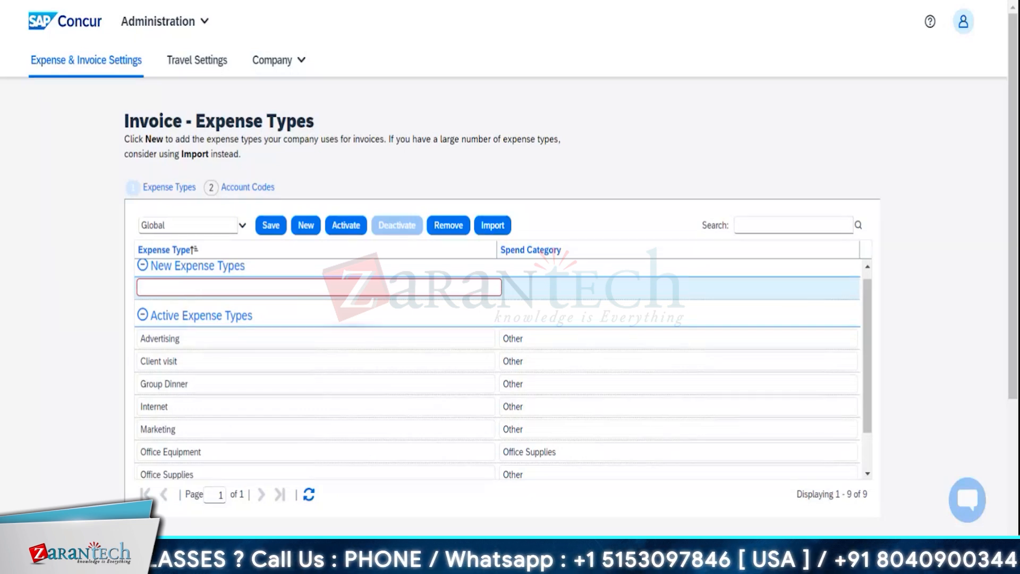
Step: Name the new expense type "Medical", set its spend category to Insurance and save it
{"action": "type", "text": "Medica"}
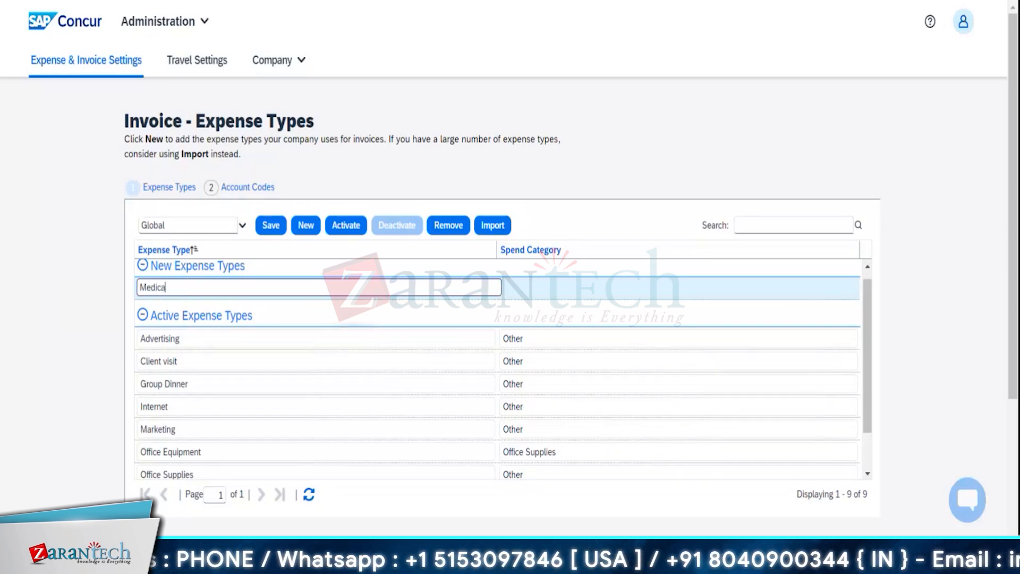
{"action": "type", "text": "l"}
{"action": "key", "text": "Tab"}
{"action": "left_click", "coordinate": [858, 287]}
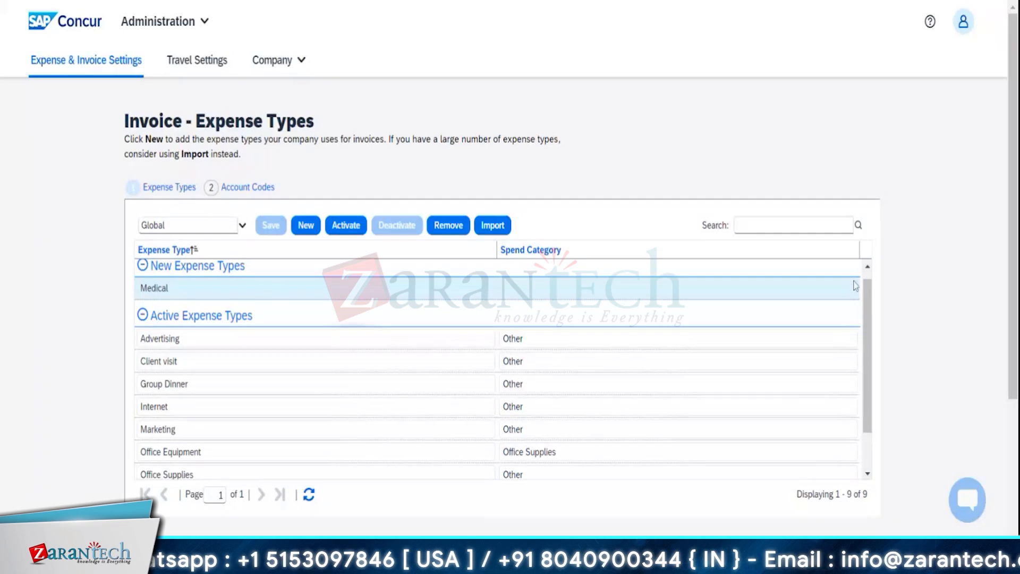
{"action": "left_click", "coordinate": [854, 287]}
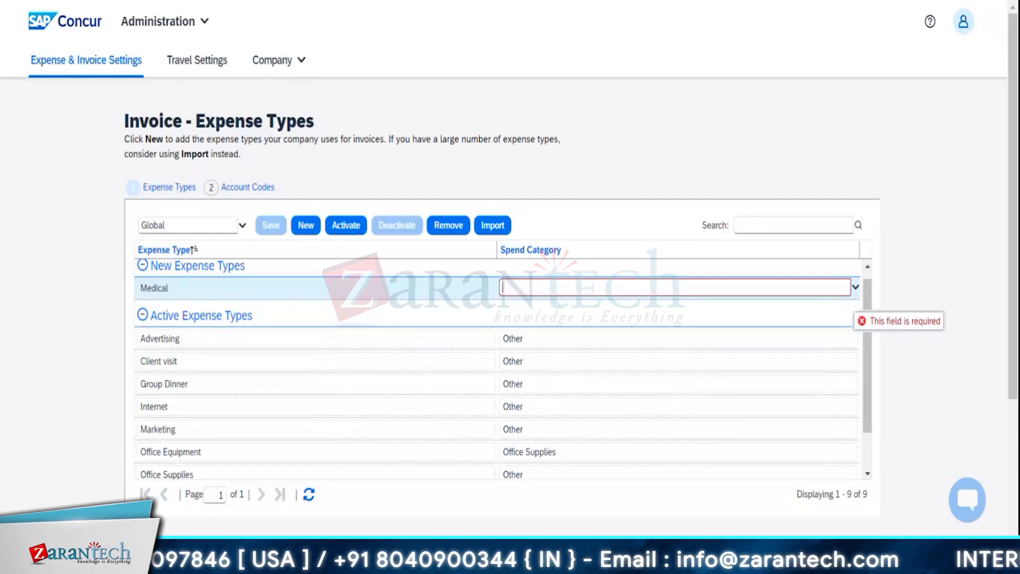
{"action": "left_click", "coordinate": [856, 287]}
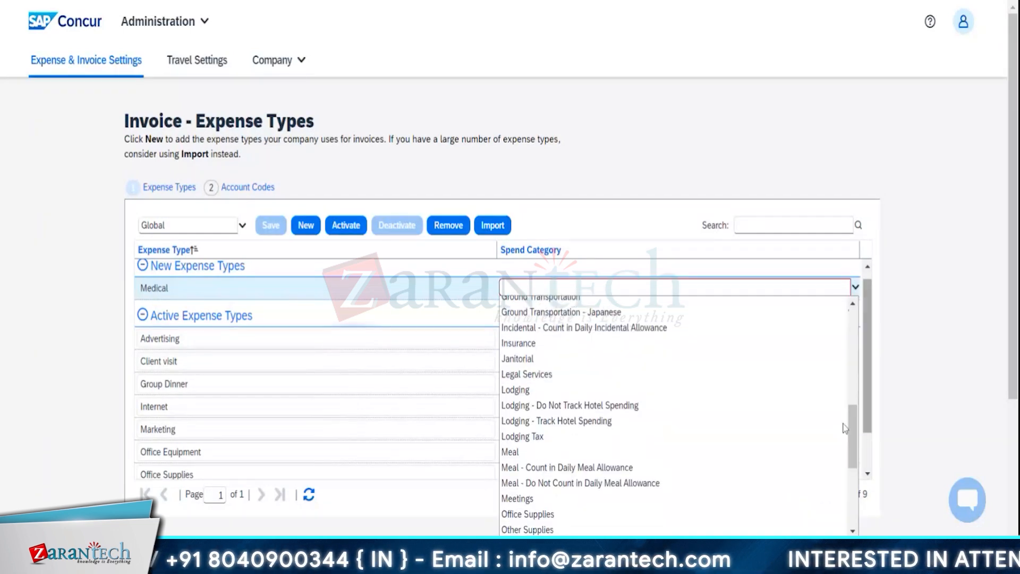
{"action": "left_click", "coordinate": [507, 342]}
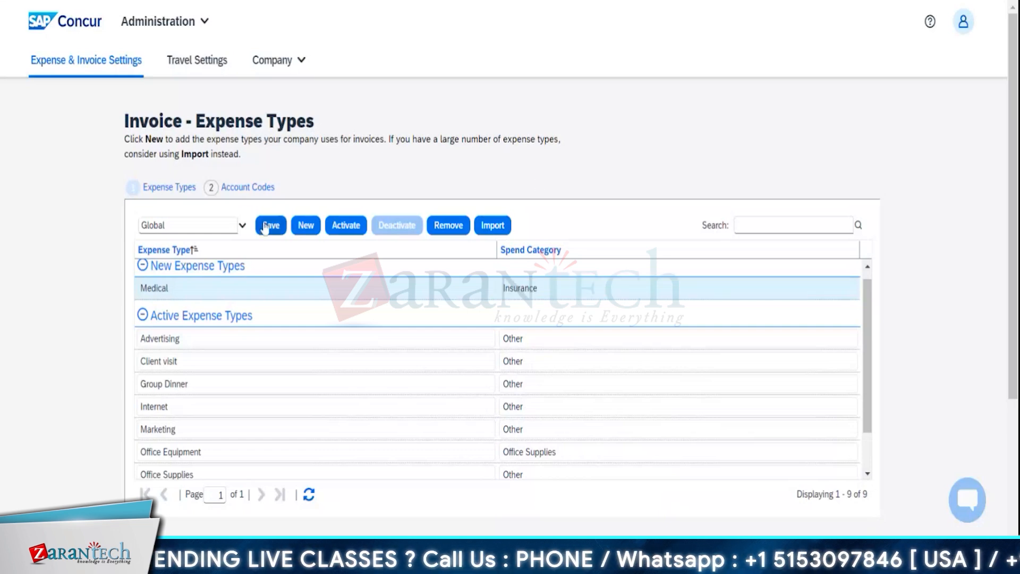
{"action": "left_click", "coordinate": [269, 226]}
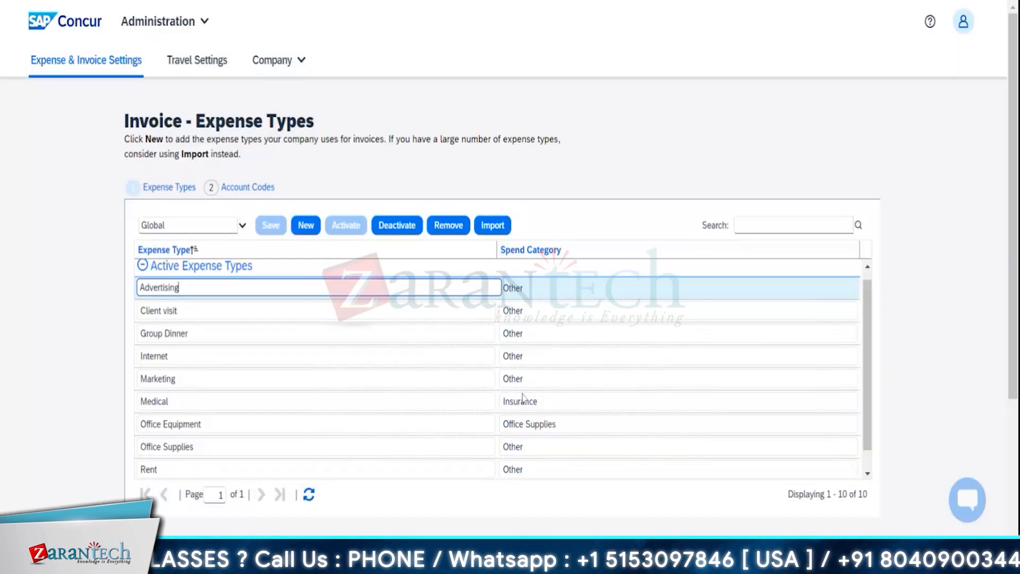
Step: Search the invoice expense types for "medical" and try to deactivate the Medical entry, dismissing the confirmation
{"action": "left_click", "coordinate": [776, 225]}
{"action": "type", "text": "med"}
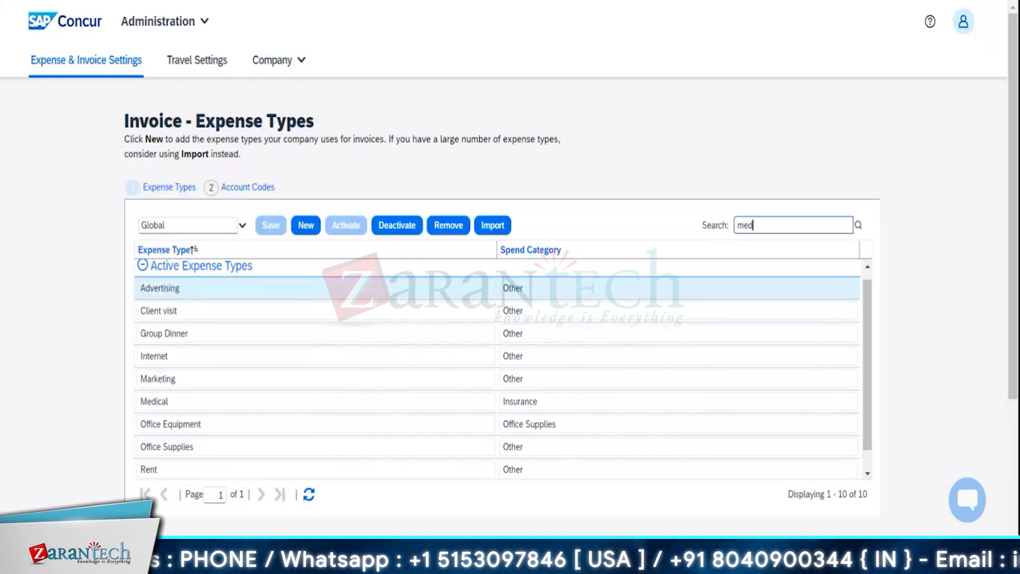
{"action": "type", "text": "ical"}
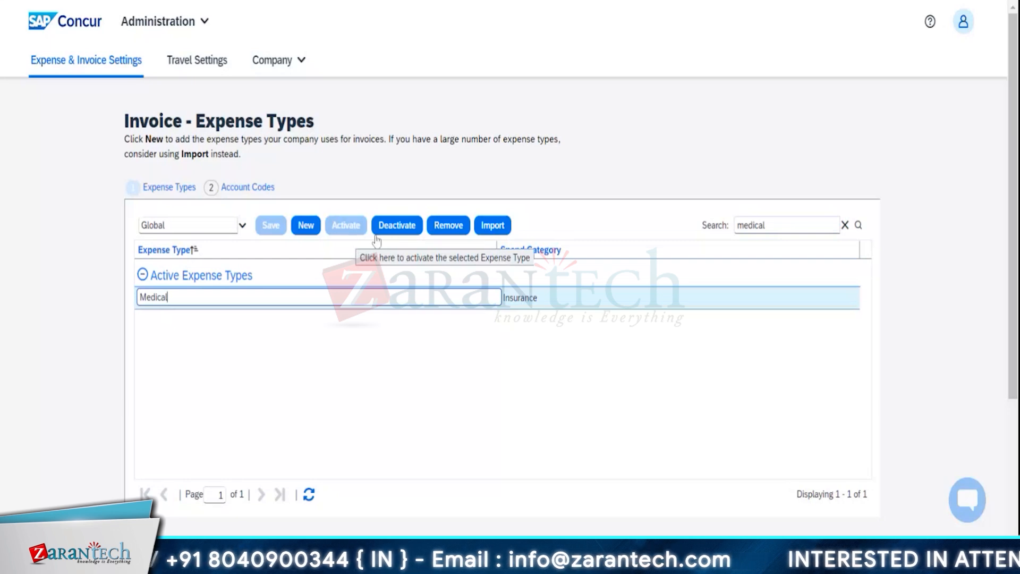
{"action": "left_click", "coordinate": [389, 227]}
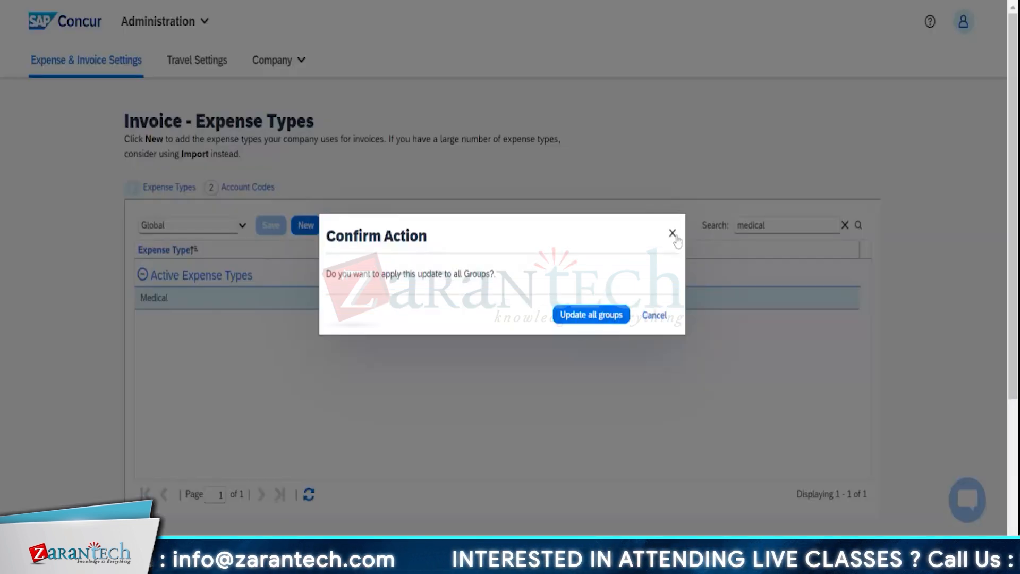
{"action": "left_click", "coordinate": [671, 234]}
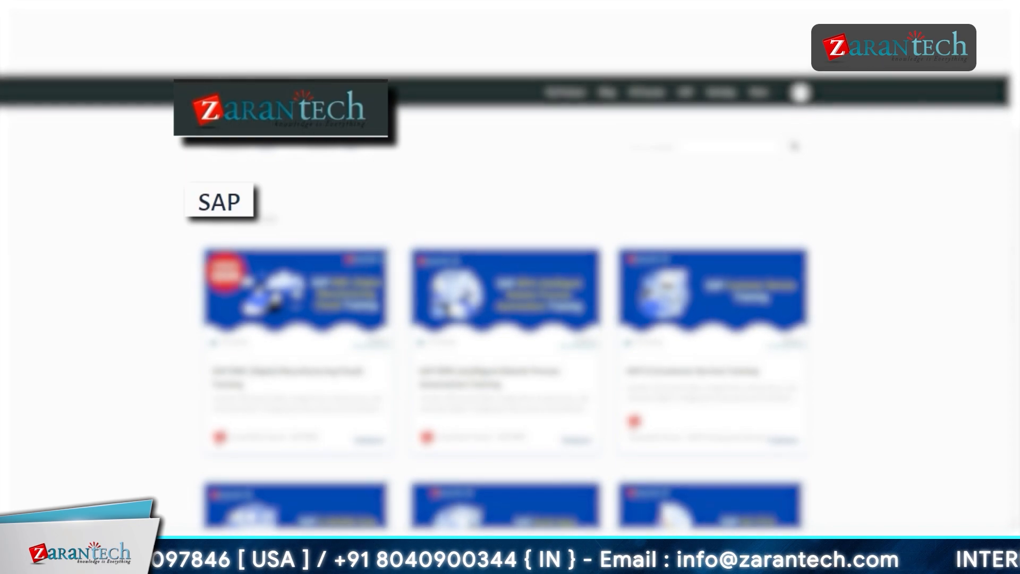
{"action": "scroll", "coordinate": [506, 297], "scroll_direction": "down", "scroll_amount": 1}
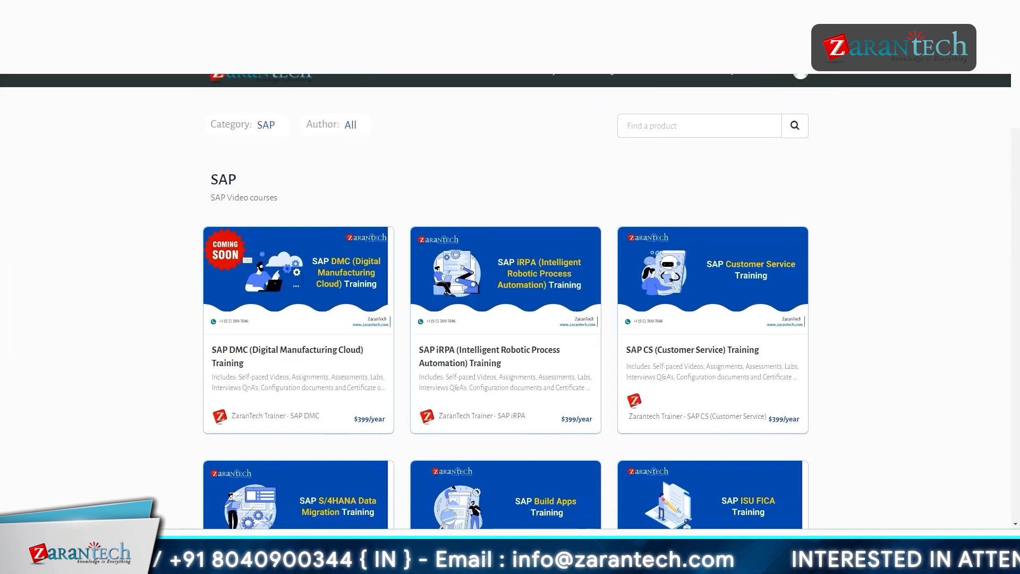
{"action": "scroll", "coordinate": [506, 297], "scroll_direction": "down", "scroll_amount": 4}
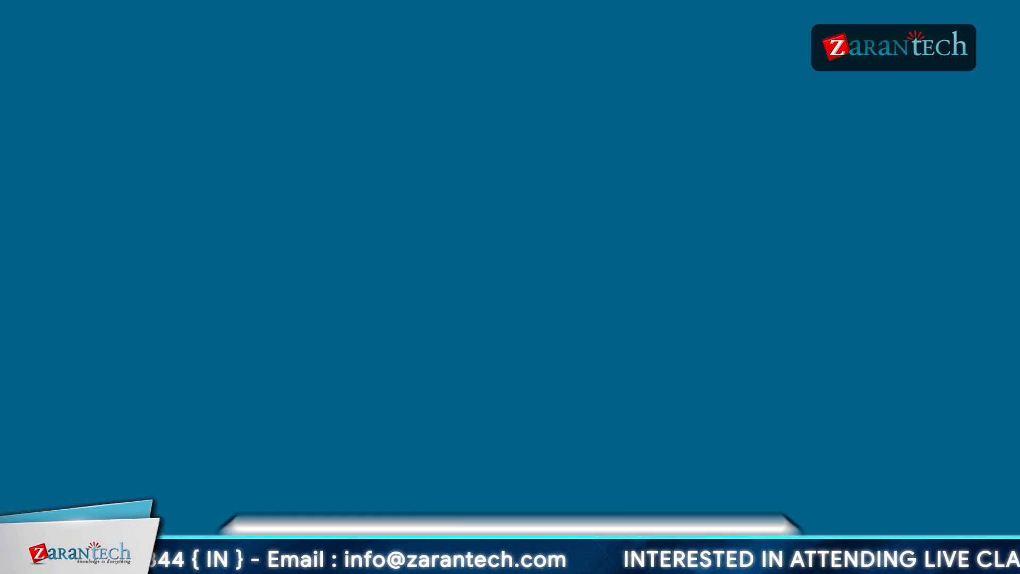
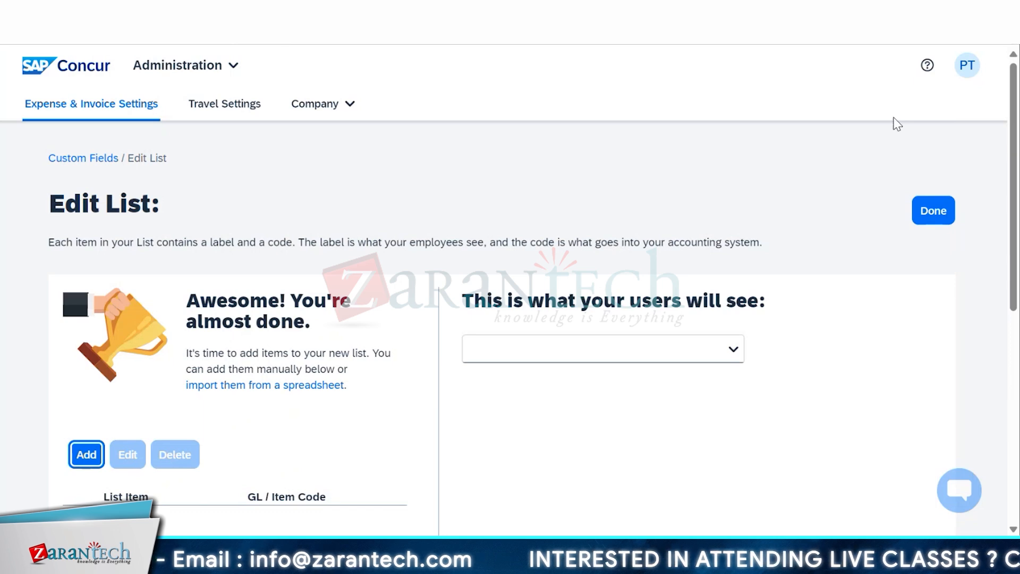
Step: Return to the custom fields overview and review the listed fields with their types and options
{"action": "left_click", "coordinate": [99, 158]}
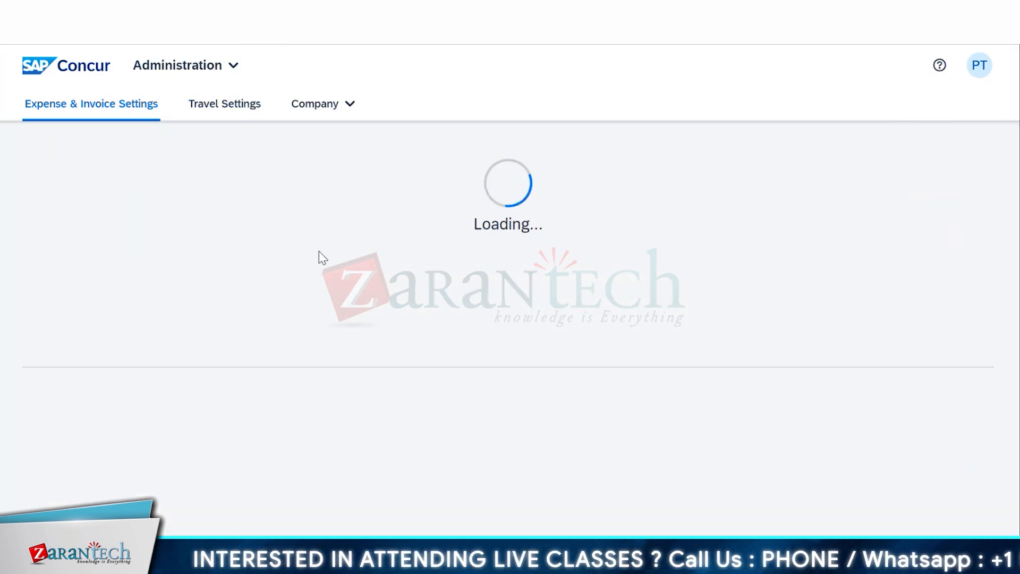
{"action": "scroll", "coordinate": [437, 301], "scroll_direction": "down", "scroll_amount": 10}
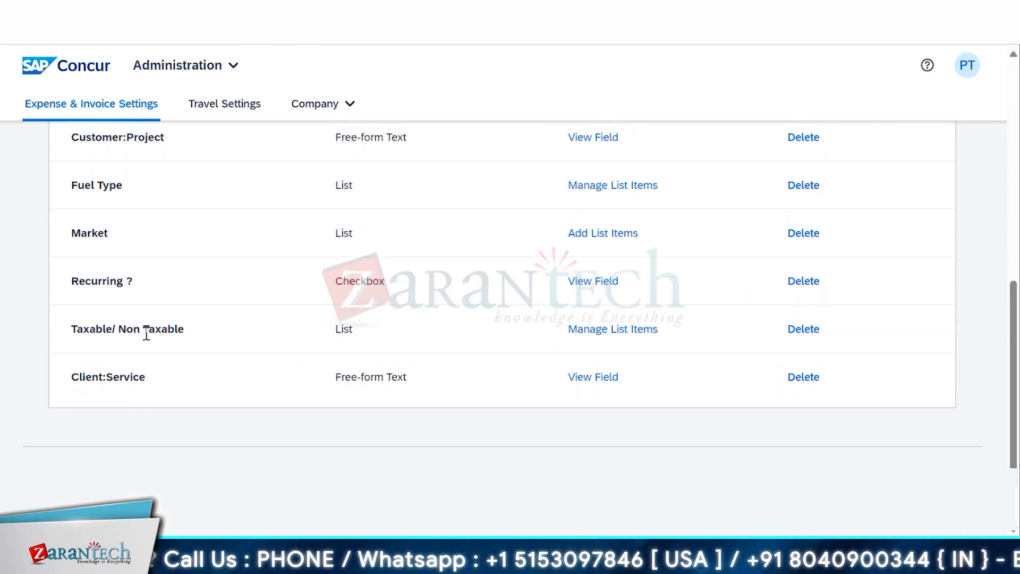
{"action": "scroll", "coordinate": [103, 326], "scroll_direction": "up", "scroll_amount": 1}
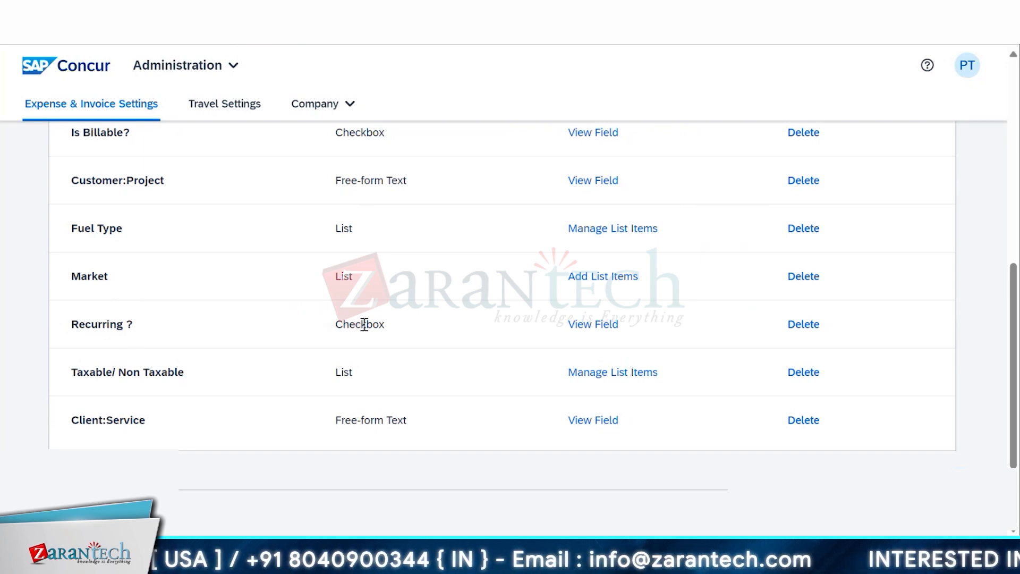
{"action": "left_click", "coordinate": [611, 328]}
{"action": "left_click", "coordinate": [385, 193]}
{"action": "scroll", "coordinate": [203, 418], "scroll_direction": "down", "scroll_amount": 2}
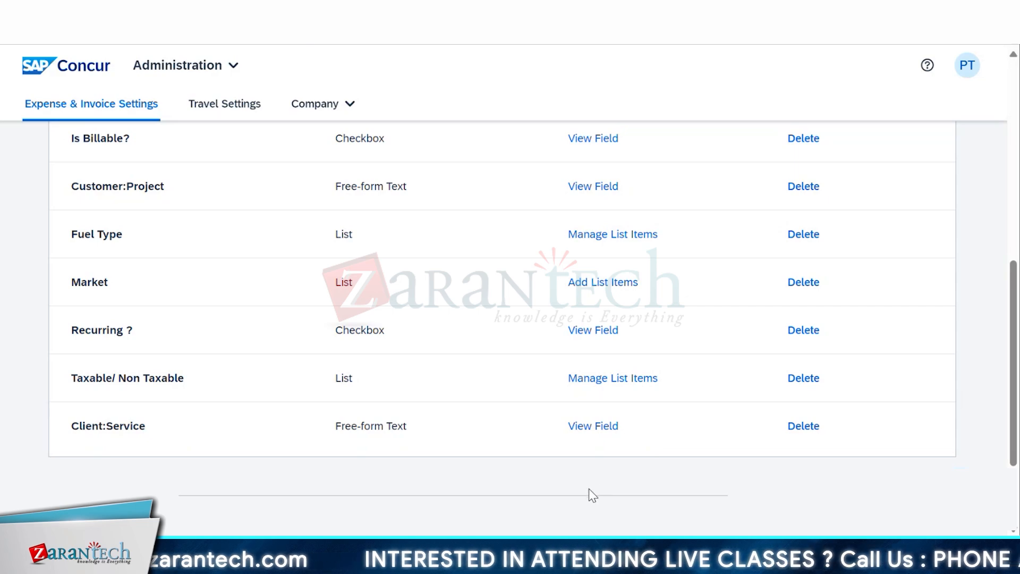
Step: Open the expense types for expenses from the settings overview and start a new expense type
{"action": "mouse_move", "coordinate": [577, 563]}
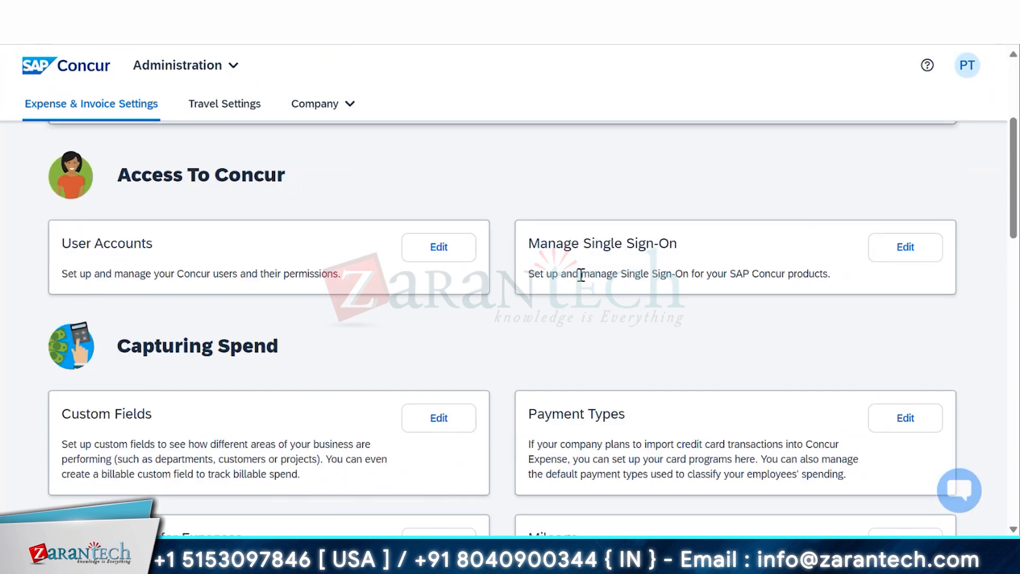
{"action": "scroll", "coordinate": [581, 276], "scroll_direction": "down", "scroll_amount": 3}
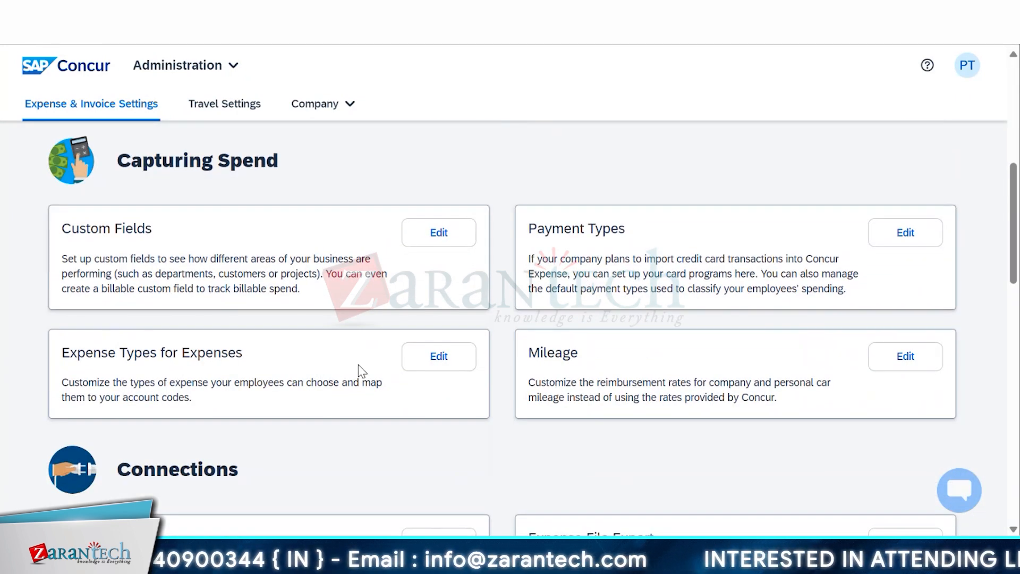
{"action": "left_click", "coordinate": [439, 356]}
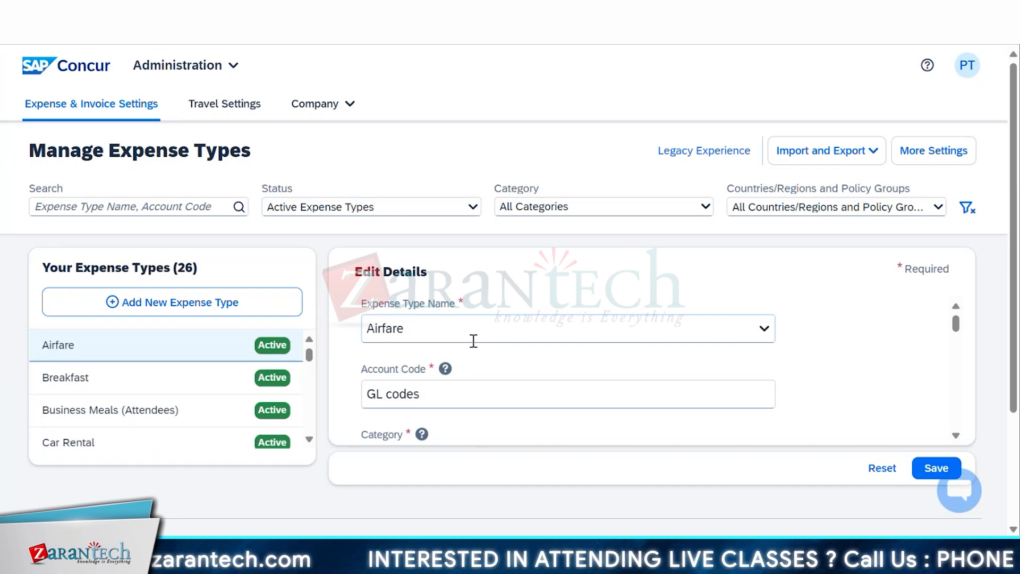
{"action": "left_click", "coordinate": [111, 307]}
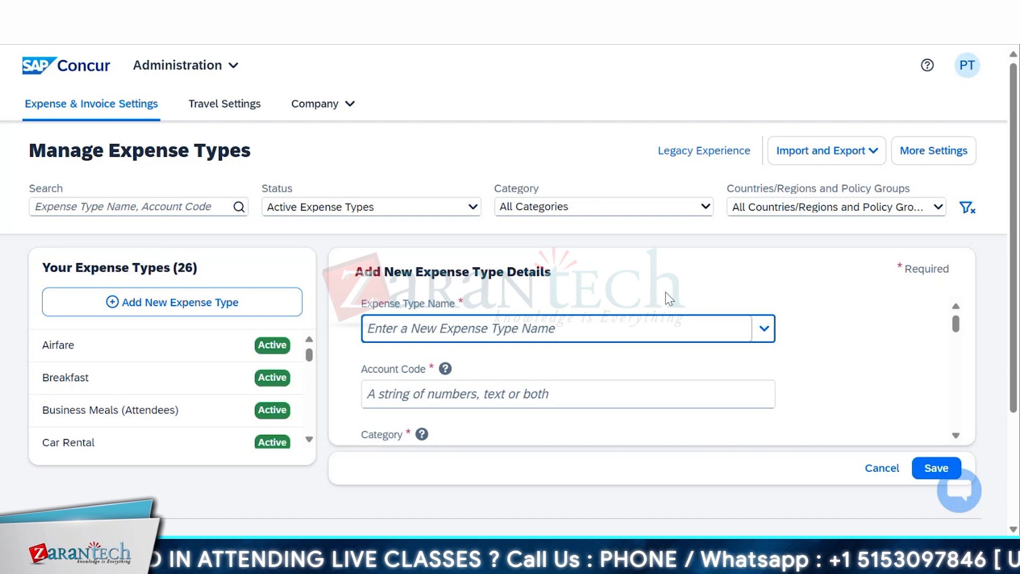
Step: Examine the new expense type's form down to its activation and limits settings
{"action": "scroll", "coordinate": [415, 346], "scroll_direction": "down", "scroll_amount": 5}
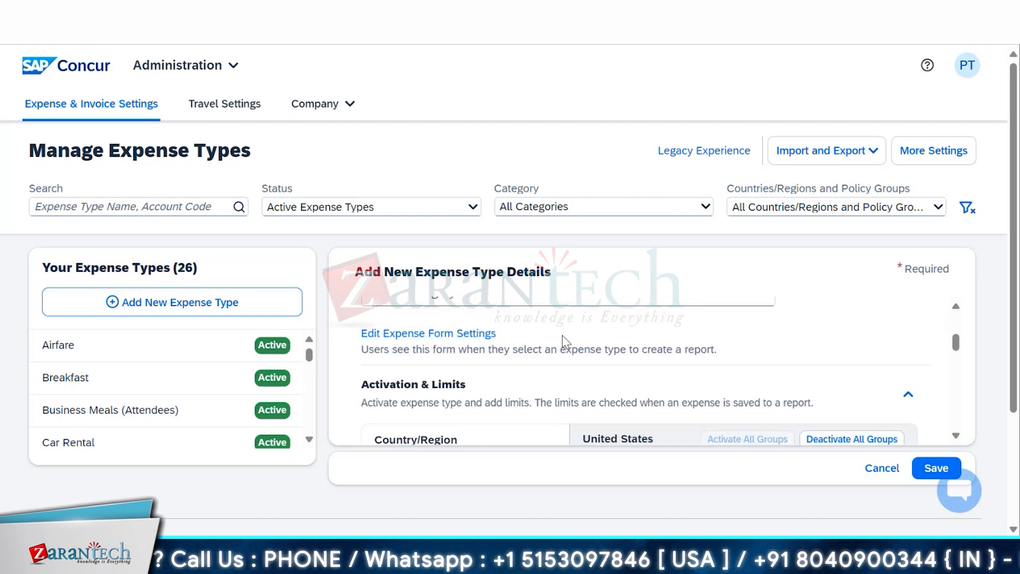
{"action": "scroll", "coordinate": [562, 335], "scroll_direction": "down", "scroll_amount": 1}
{"action": "scroll", "coordinate": [565, 342], "scroll_direction": "down", "scroll_amount": 5}
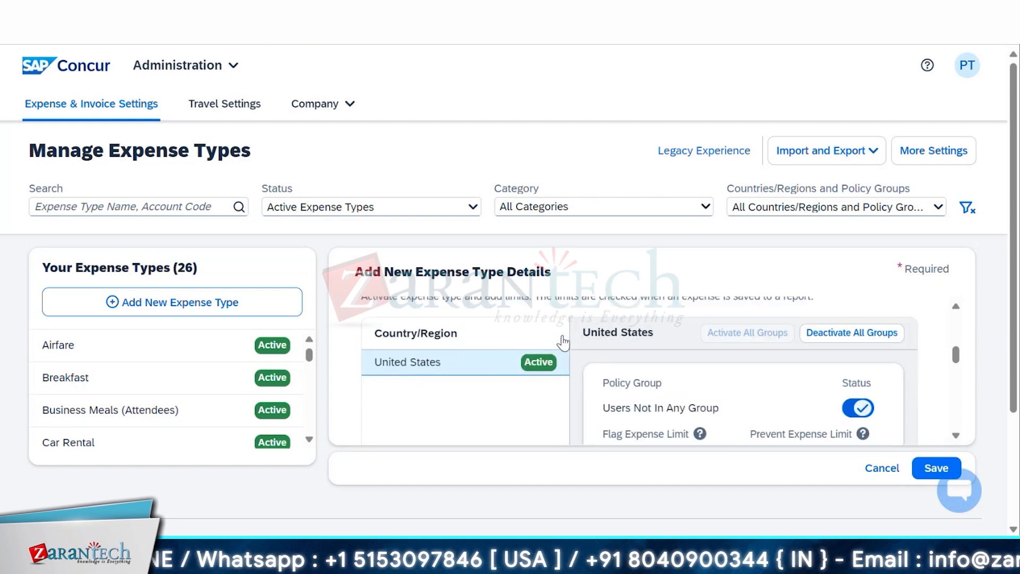
{"action": "scroll", "coordinate": [508, 331], "scroll_direction": "up", "scroll_amount": 10}
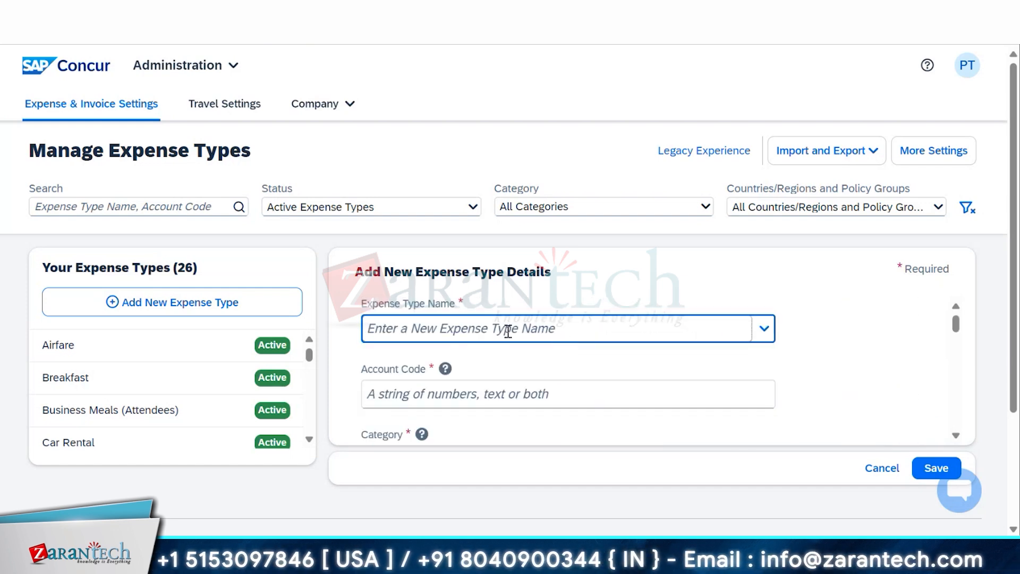
{"action": "scroll", "coordinate": [508, 331], "scroll_direction": "down", "scroll_amount": 5}
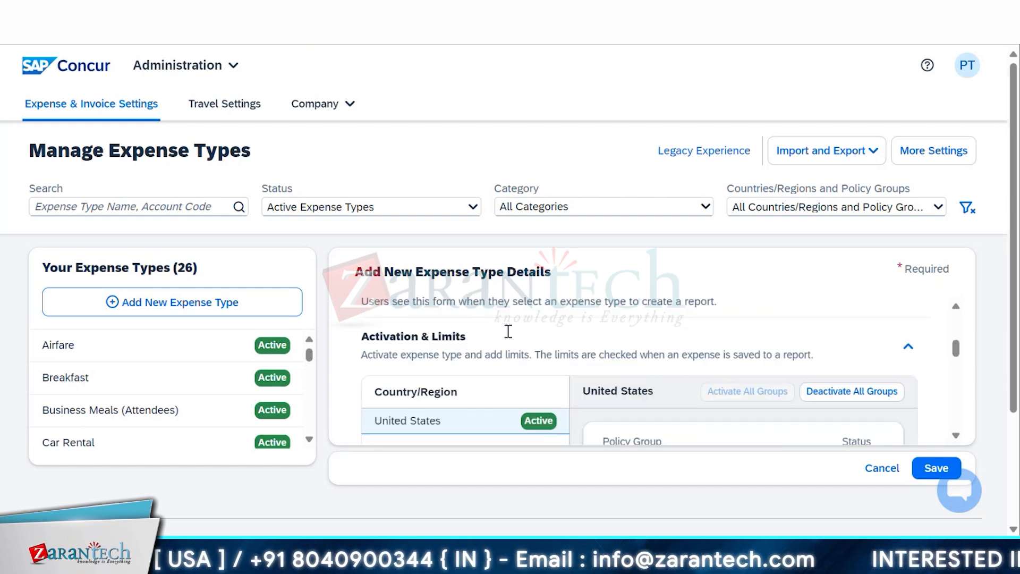
{"action": "scroll", "coordinate": [505, 337], "scroll_direction": "up", "scroll_amount": 6}
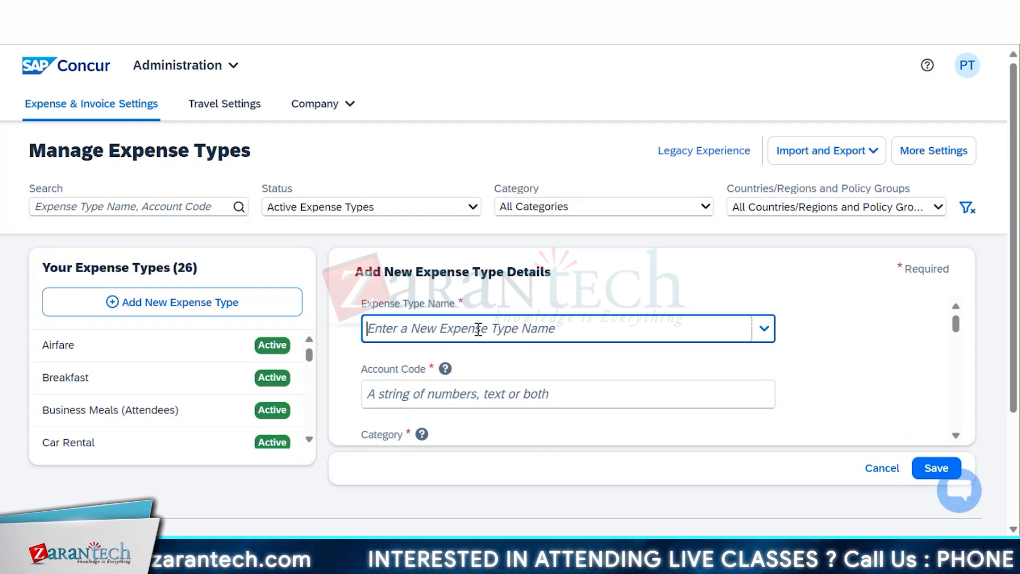
{"action": "scroll", "coordinate": [478, 329], "scroll_direction": "down", "scroll_amount": 3}
{"action": "scroll", "coordinate": [478, 329], "scroll_direction": "up", "scroll_amount": 3}
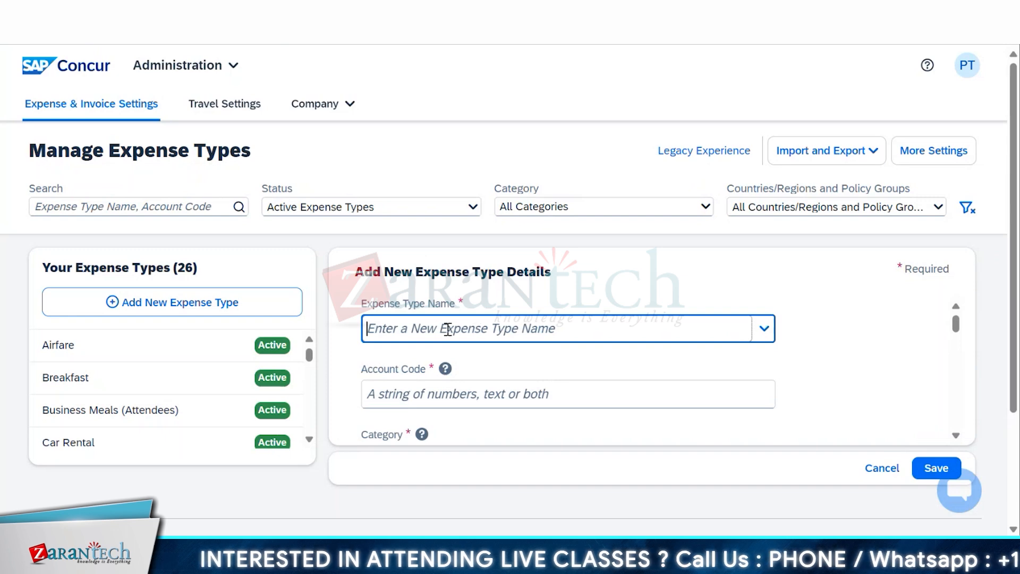
Step: Name the new expense type "Entertainment - Staff" and enter "GL code" as its account code
{"action": "type", "text": "Entertainment"}
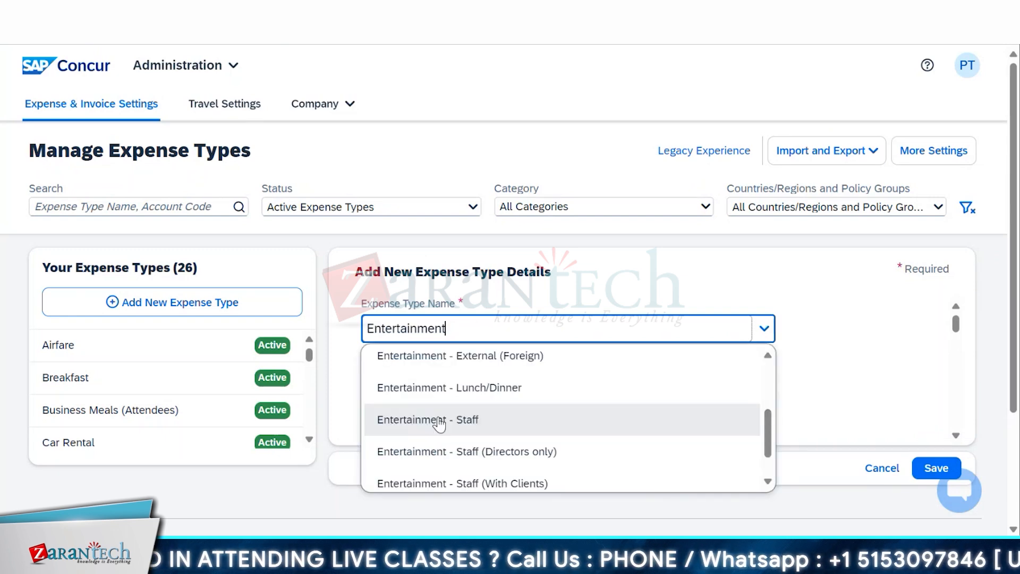
{"action": "left_click", "coordinate": [410, 420]}
{"action": "scroll", "coordinate": [141, 398], "scroll_direction": "down", "scroll_amount": 5}
{"action": "scroll", "coordinate": [408, 328], "scroll_direction": "down", "scroll_amount": 2}
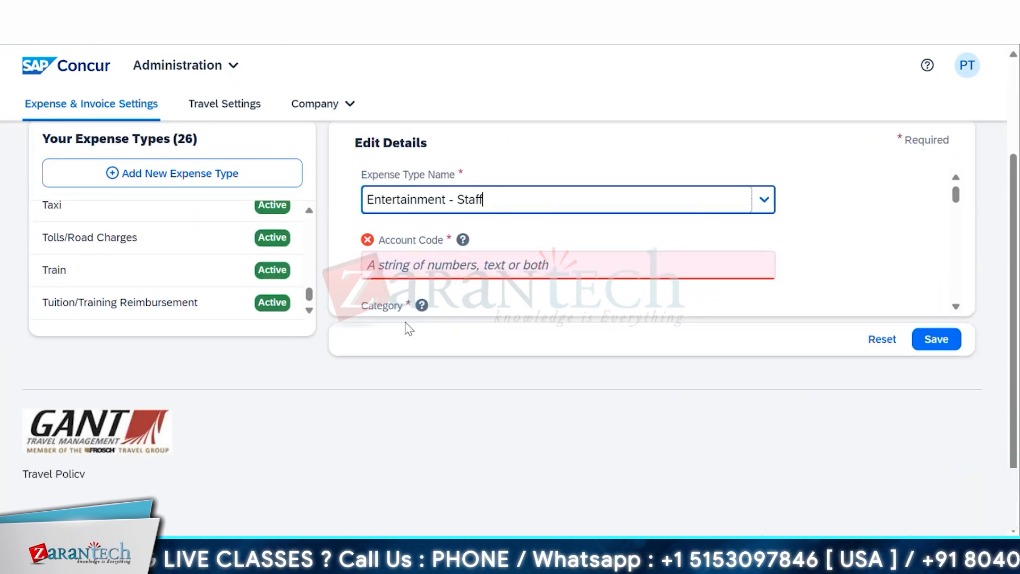
{"action": "scroll", "coordinate": [508, 292], "scroll_direction": "up", "scroll_amount": 2}
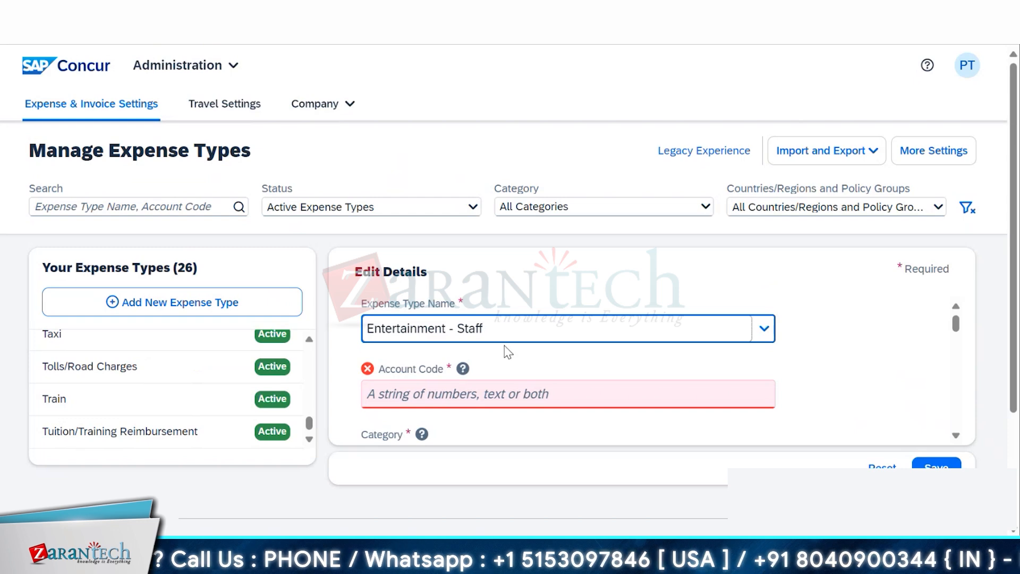
{"action": "left_click", "coordinate": [482, 394]}
{"action": "type", "text": "GL"}
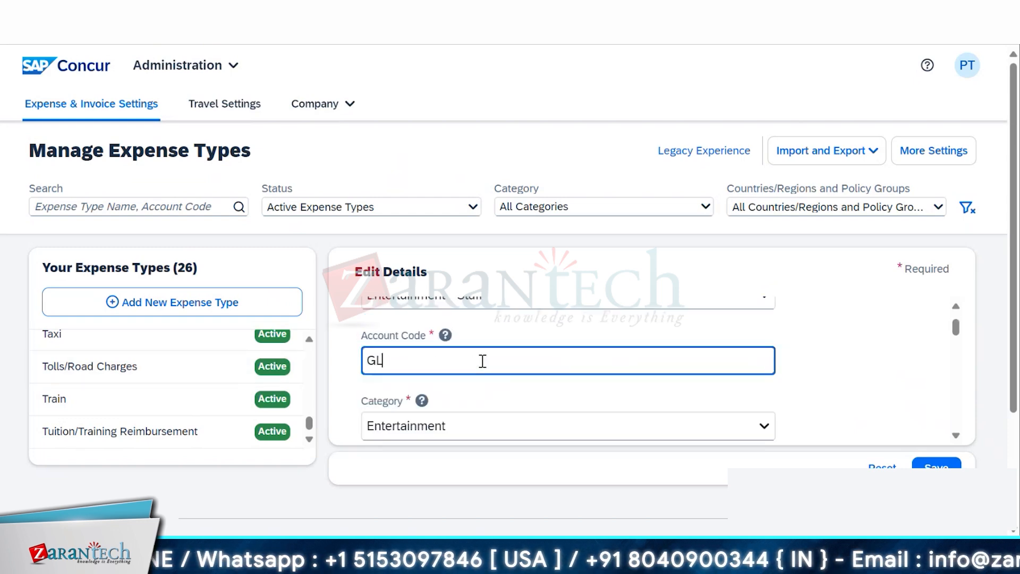
{"action": "type", "text": " cod"}
{"action": "scroll", "coordinate": [483, 361], "scroll_direction": "down", "scroll_amount": 1}
Step: Clear the expense type's category, choose Entertainment again and save the new expense type
{"action": "left_click", "coordinate": [462, 358]}
{"action": "key", "text": "BackSpace"}
{"action": "key", "text": "BackSpace"}
{"action": "key", "text": "BackSpace"}
{"action": "key", "text": "BackSpace"}
{"action": "key", "text": "BackSpace"}
{"action": "key", "text": "BackSpace"}
{"action": "key", "text": "BackSpace"}
{"action": "key", "text": "BackSpace"}
{"action": "key", "text": "BackSpace"}
{"action": "key", "text": "BackSpace"}
{"action": "key", "text": "BackSpace"}
{"action": "key", "text": "BackSpace"}
{"action": "key", "text": "BackSpace"}
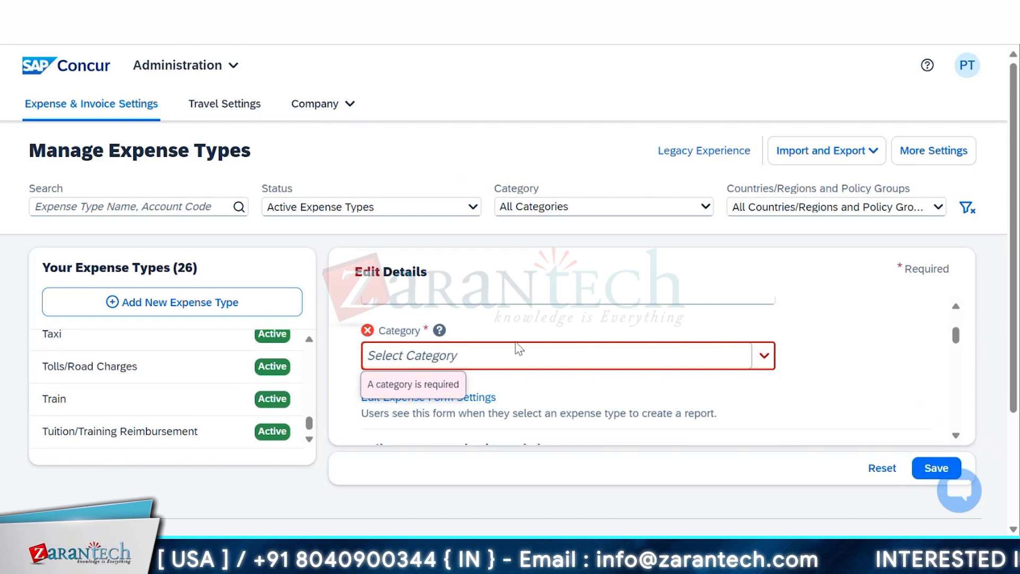
{"action": "scroll", "coordinate": [519, 349], "scroll_direction": "up", "scroll_amount": 2}
{"action": "scroll", "coordinate": [520, 348], "scroll_direction": "down", "scroll_amount": 1}
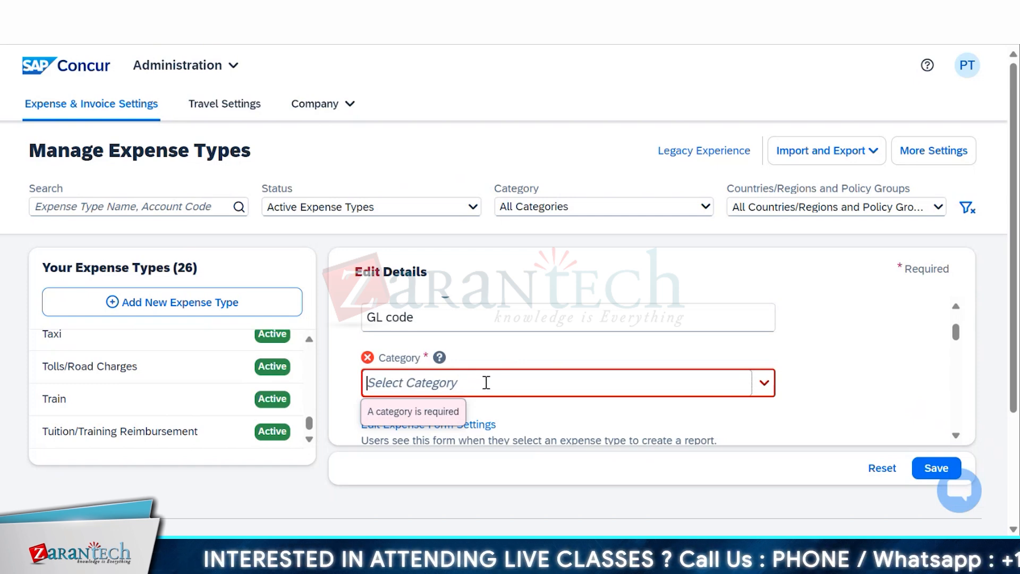
{"action": "type", "text": "e"}
{"action": "key", "text": "Return"}
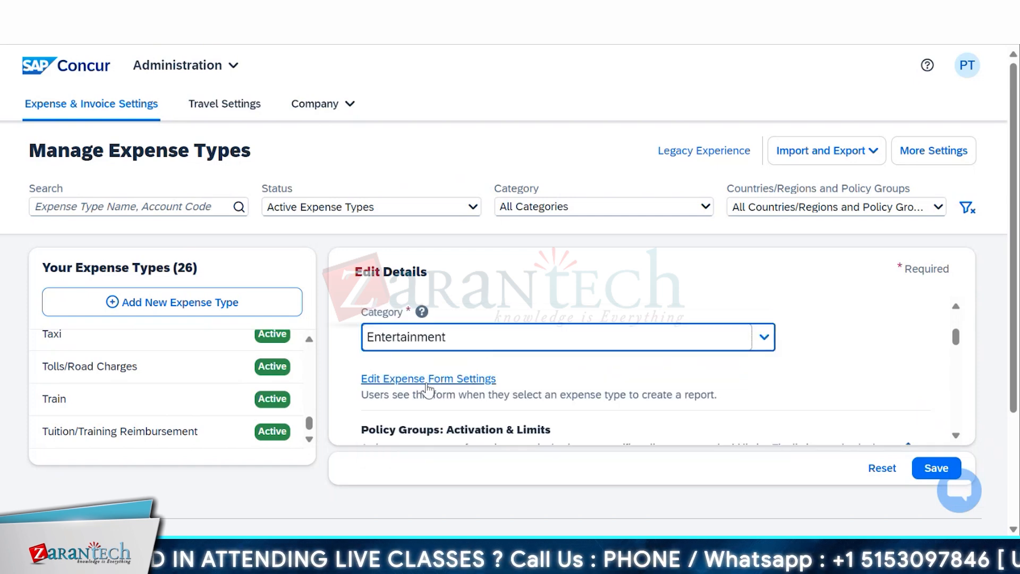
{"action": "left_click", "coordinate": [928, 470]}
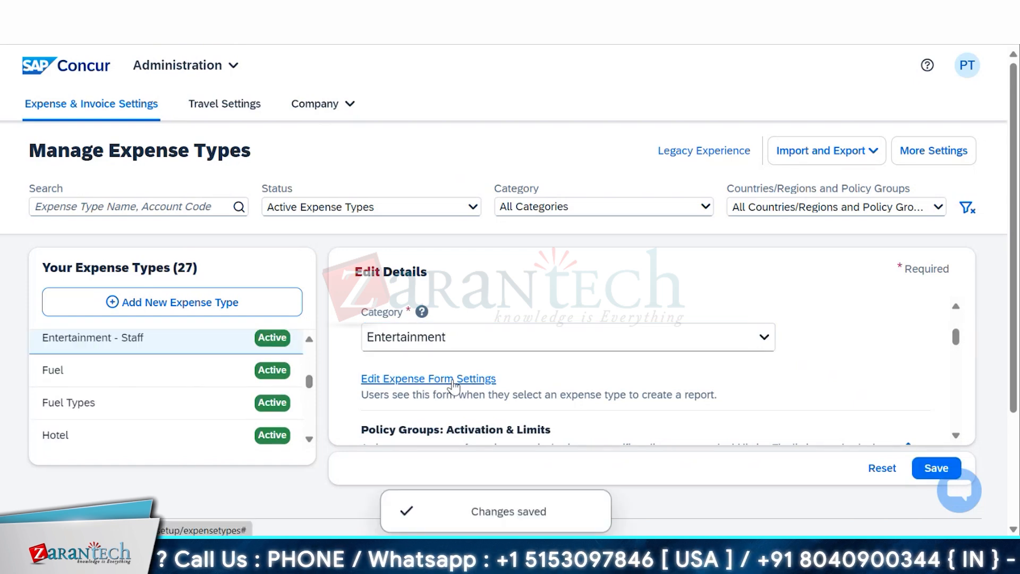
Step: Open the expense form settings and examine the field requirements of the Entertainment category
{"action": "left_click", "coordinate": [453, 380]}
{"action": "left_click", "coordinate": [658, 337]}
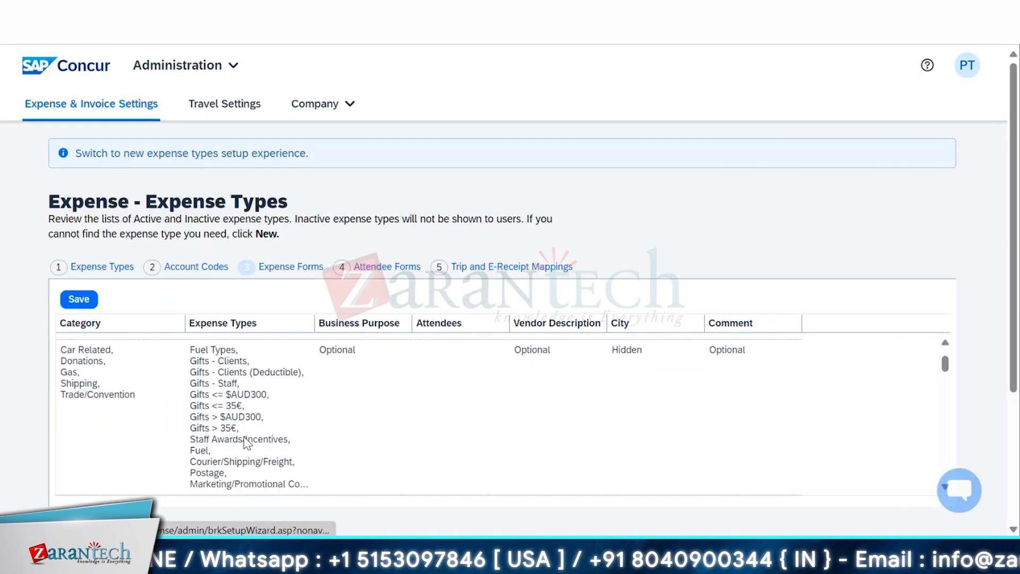
{"action": "scroll", "coordinate": [246, 442], "scroll_direction": "down", "scroll_amount": 5}
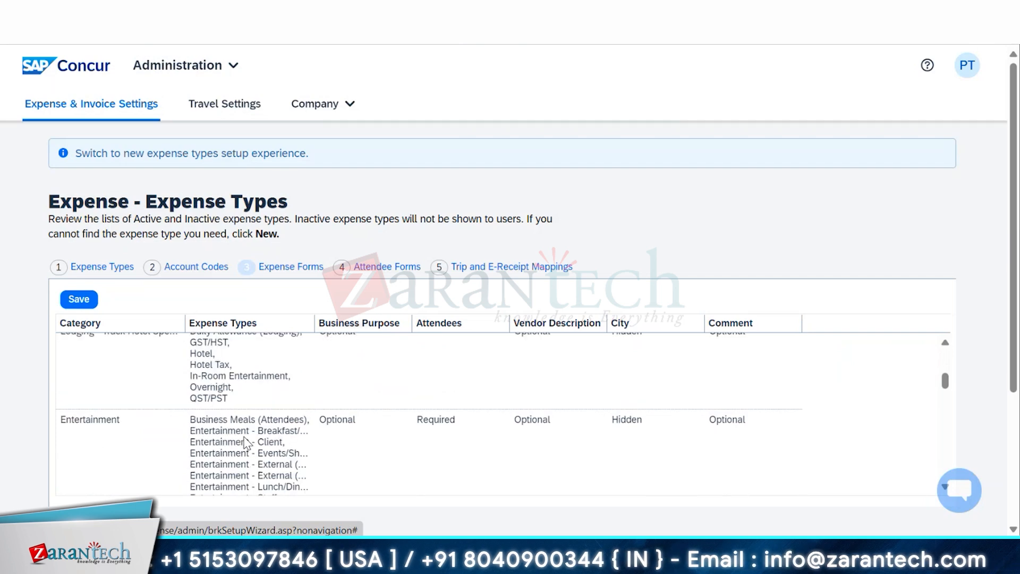
{"action": "scroll", "coordinate": [246, 442], "scroll_direction": "down", "scroll_amount": 1}
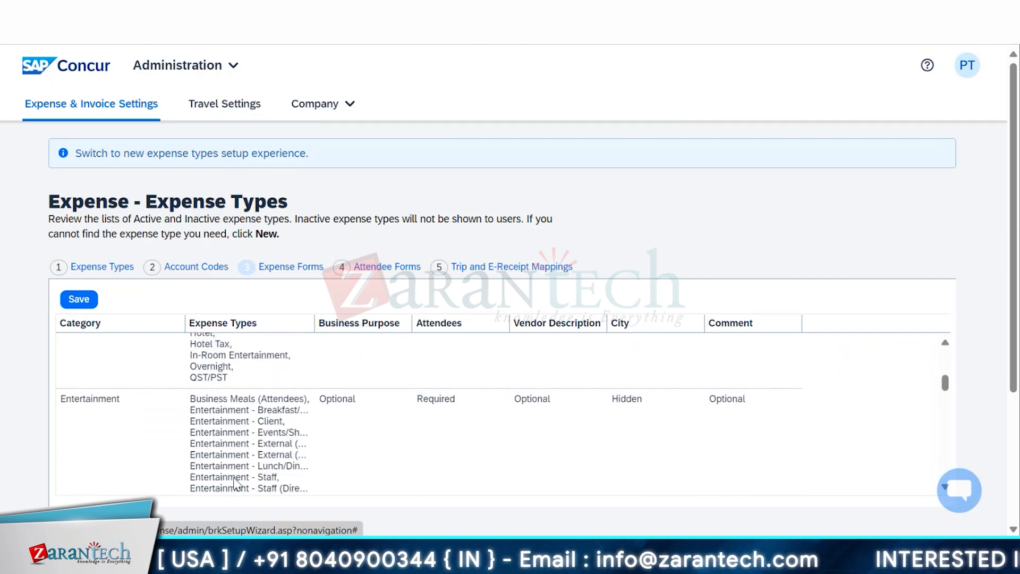
{"action": "scroll", "coordinate": [233, 477], "scroll_direction": "down", "scroll_amount": 3}
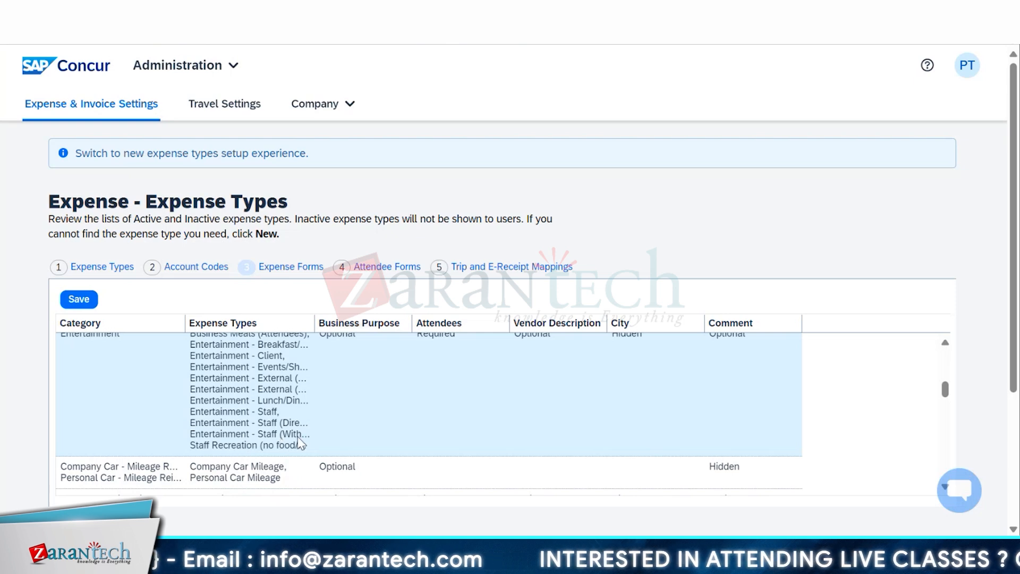
{"action": "scroll", "coordinate": [346, 432], "scroll_direction": "up", "scroll_amount": 1}
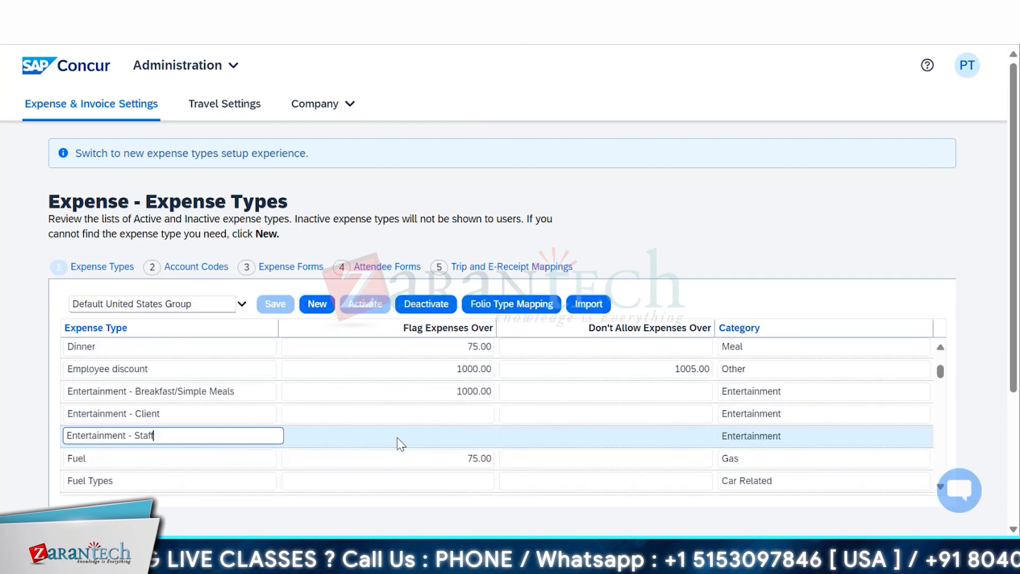
Step: Disallow Entertainment - Staff expenses over 2000 and save the limit for the United States default only
{"action": "left_click", "coordinate": [402, 435]}
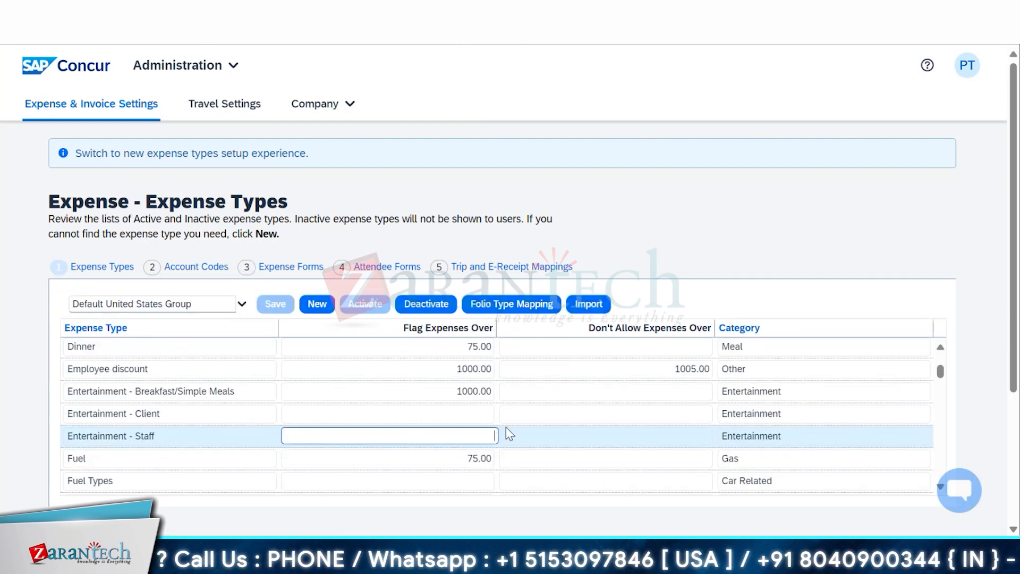
{"action": "left_click", "coordinate": [572, 436]}
{"action": "type", "text": "2000"}
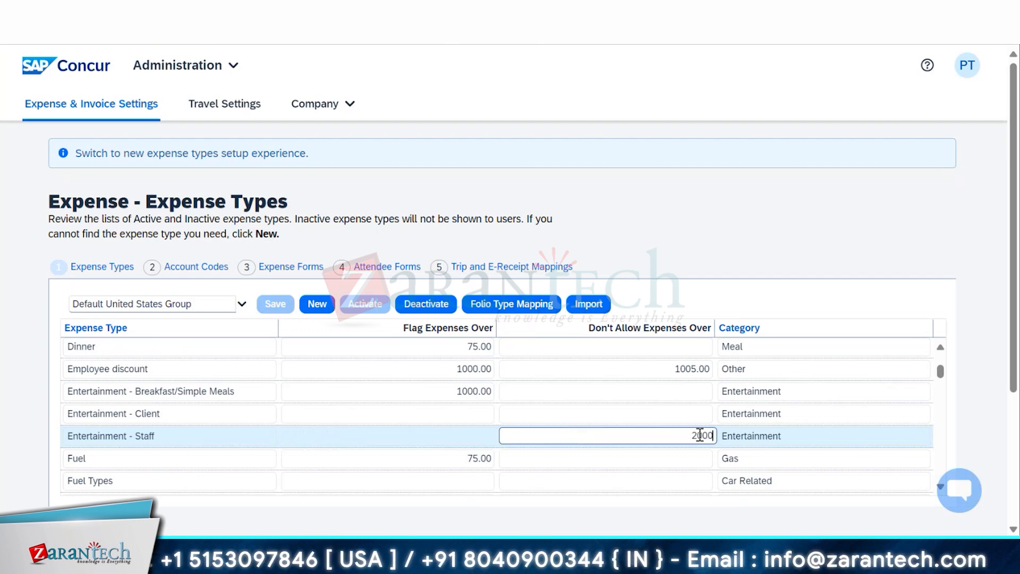
{"action": "left_click", "coordinate": [758, 436]}
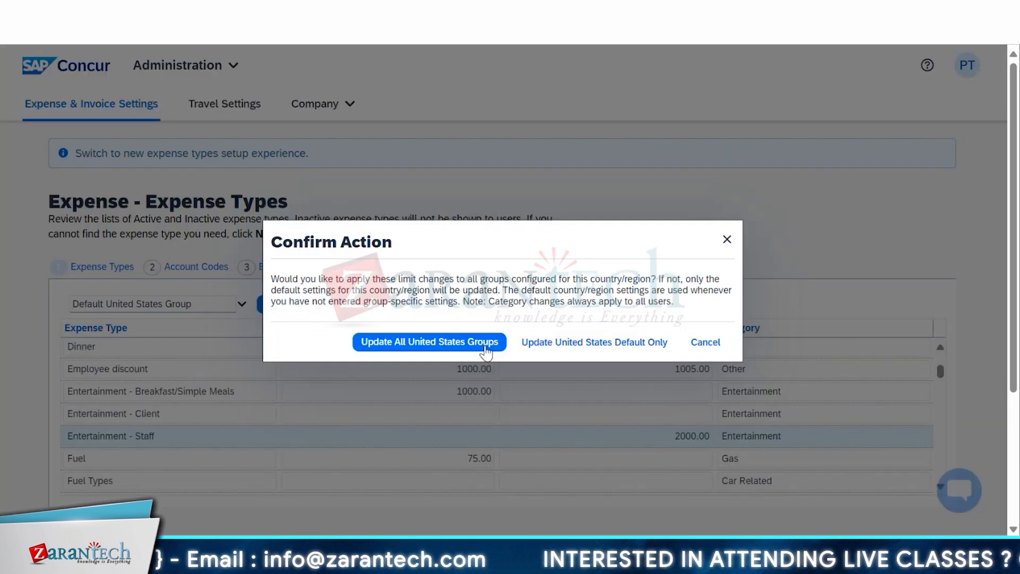
{"action": "left_click", "coordinate": [547, 345]}
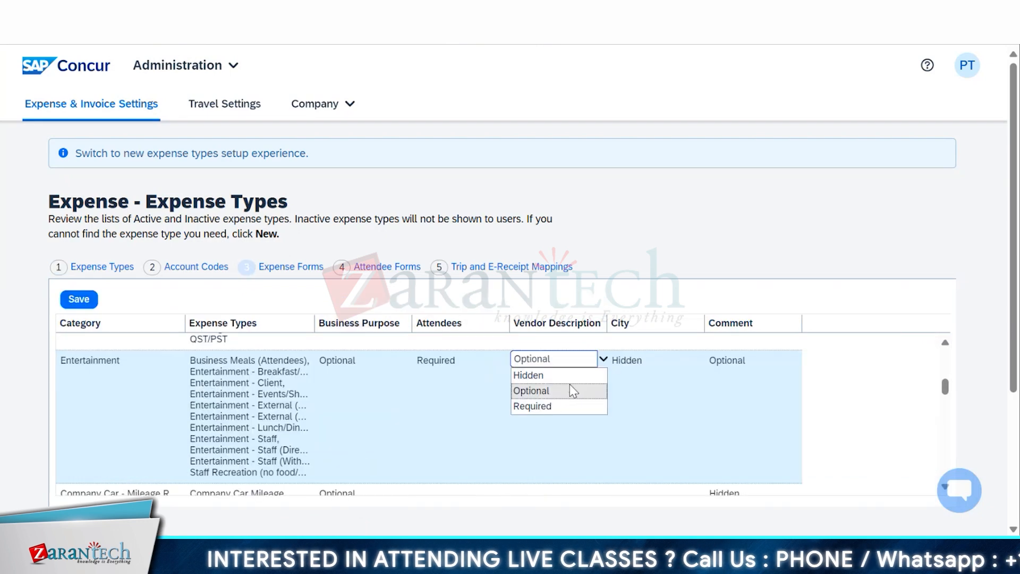
Step: Make the vendor description and comment required on the Entertainment expense form and save it
{"action": "left_click", "coordinate": [544, 407]}
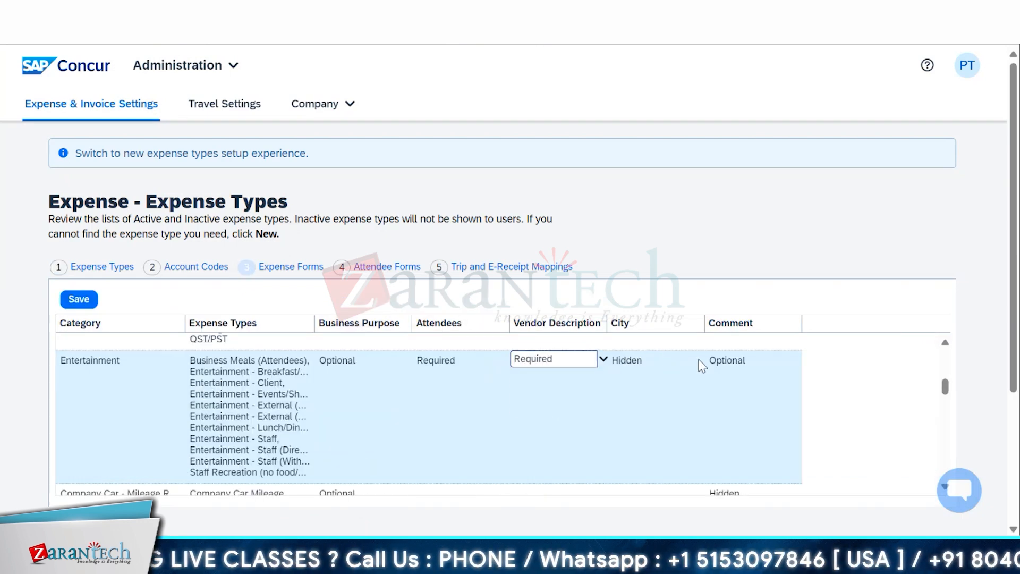
{"action": "left_click", "coordinate": [744, 361]}
{"action": "left_click", "coordinate": [80, 300]}
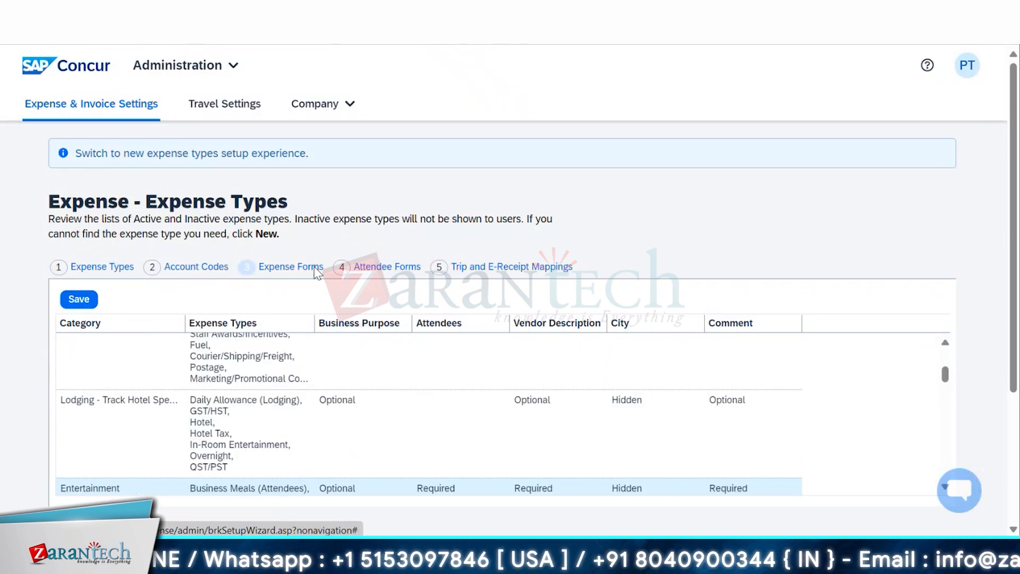
Step: Set First Name to Required on the Default Attendee Form in the attendee form settings and save the form
{"action": "left_click", "coordinate": [383, 272]}
{"action": "left_click", "coordinate": [263, 299]}
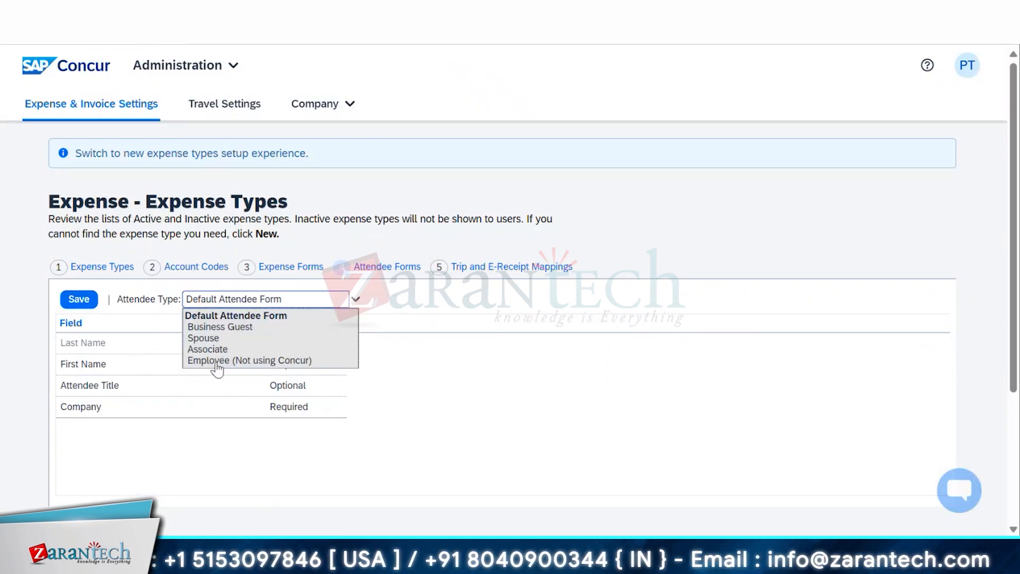
{"action": "left_click", "coordinate": [235, 329]}
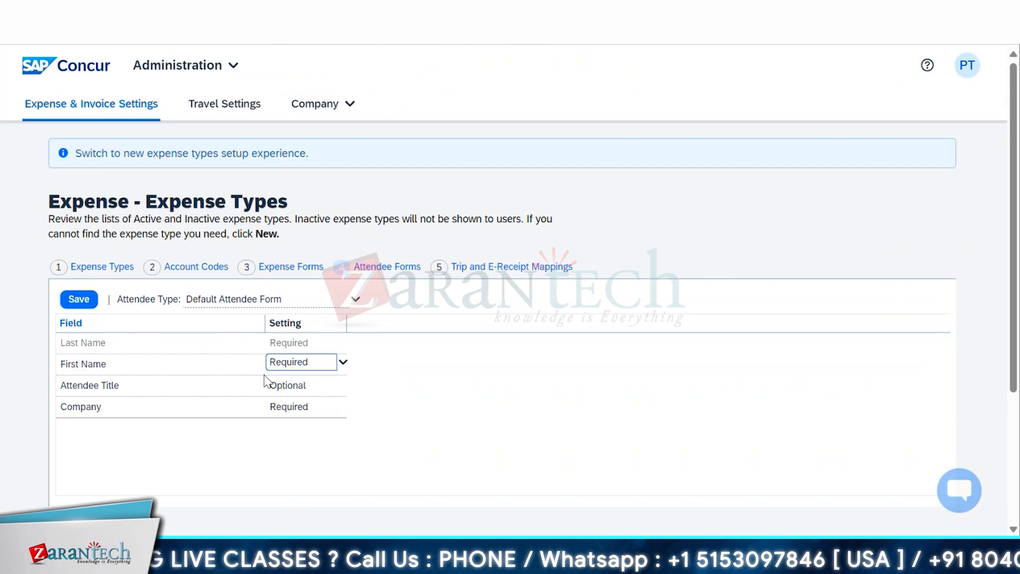
{"action": "left_click", "coordinate": [78, 299]}
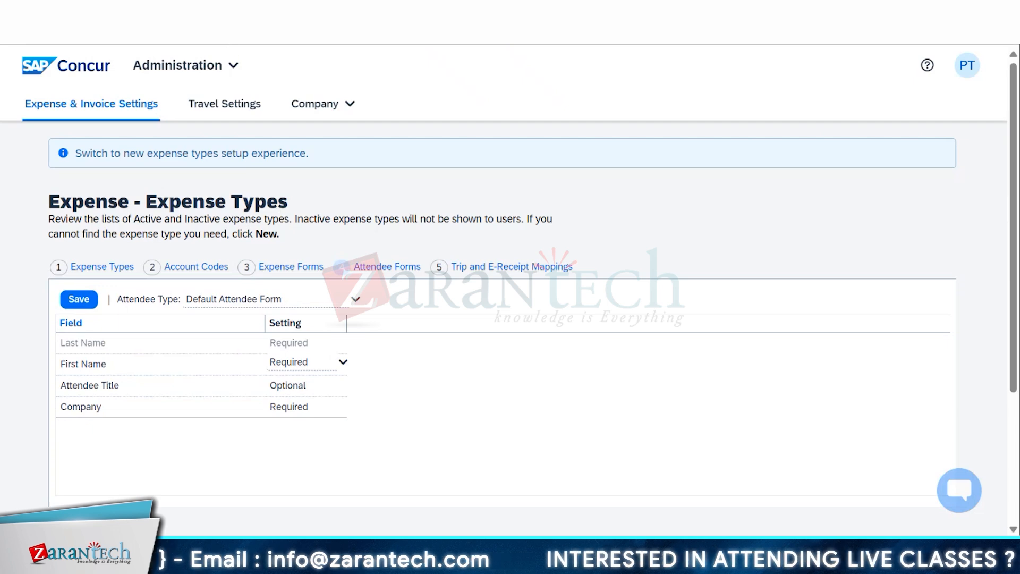
Step: Open the Expense & Invoice Settings administration area
{"action": "left_click", "coordinate": [234, 65]}
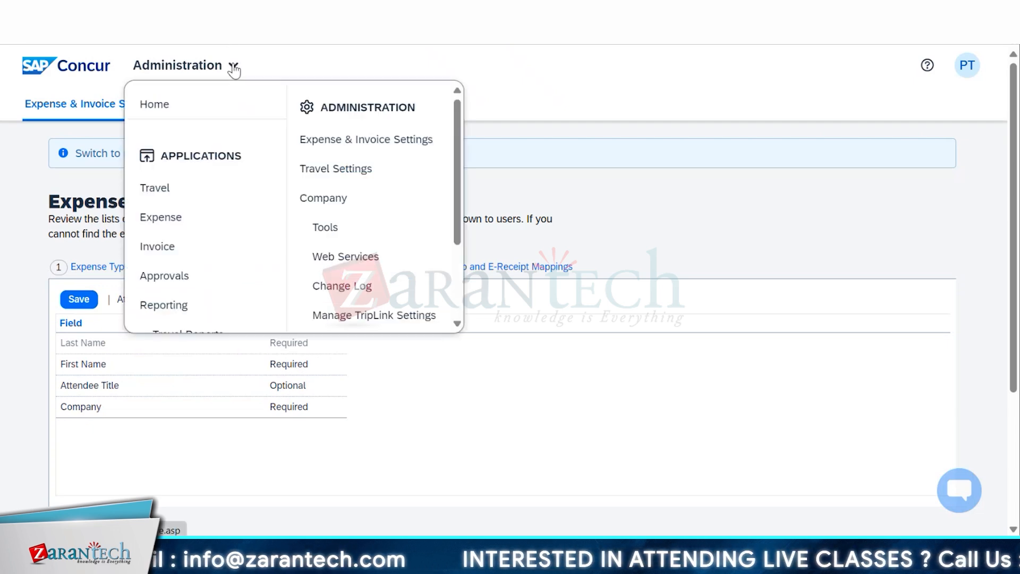
{"action": "left_click", "coordinate": [348, 144]}
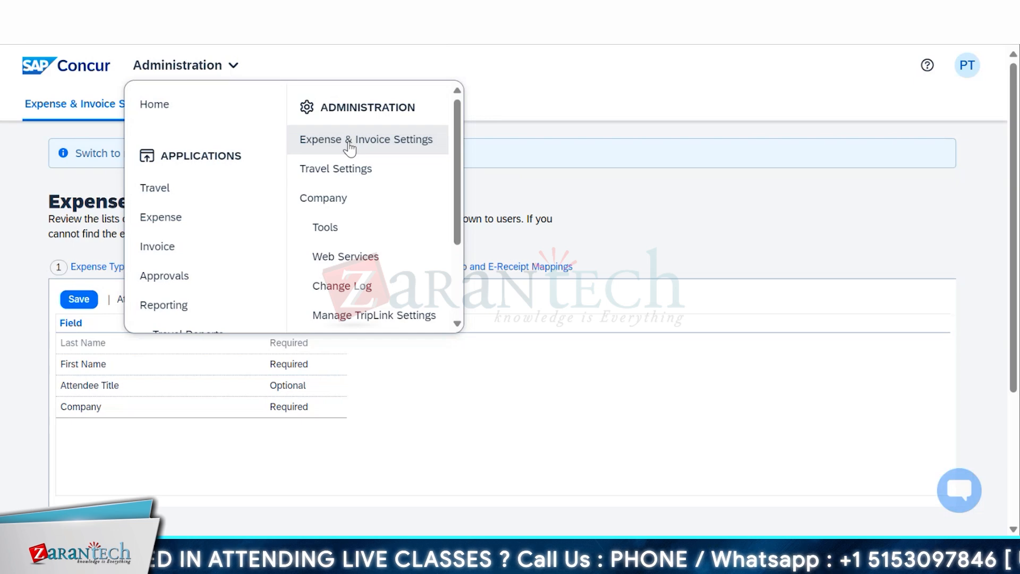
{"action": "scroll", "coordinate": [439, 458], "scroll_direction": "down", "scroll_amount": 3}
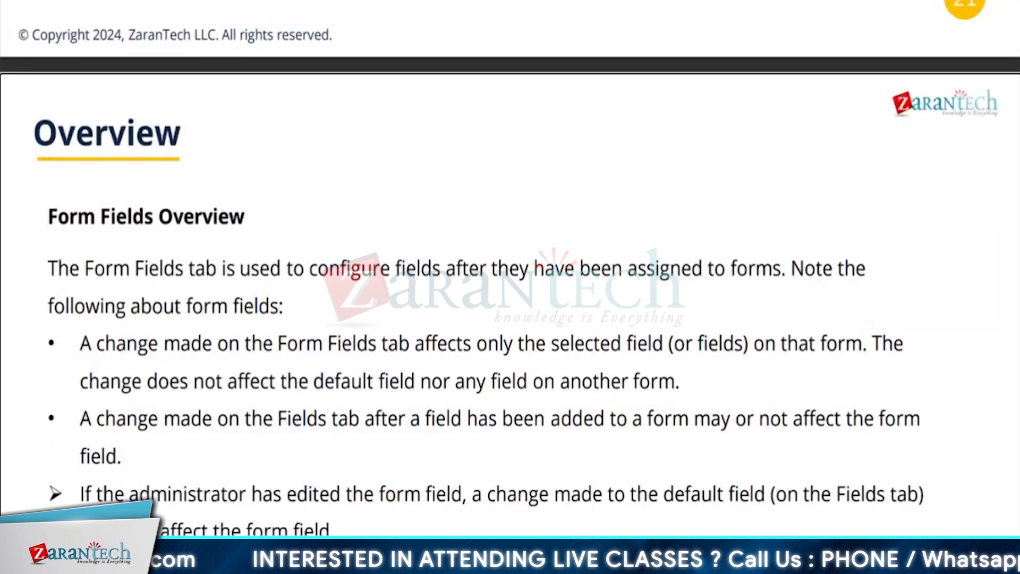
{"action": "scroll", "coordinate": [510, 255], "scroll_direction": "down", "scroll_amount": 3}
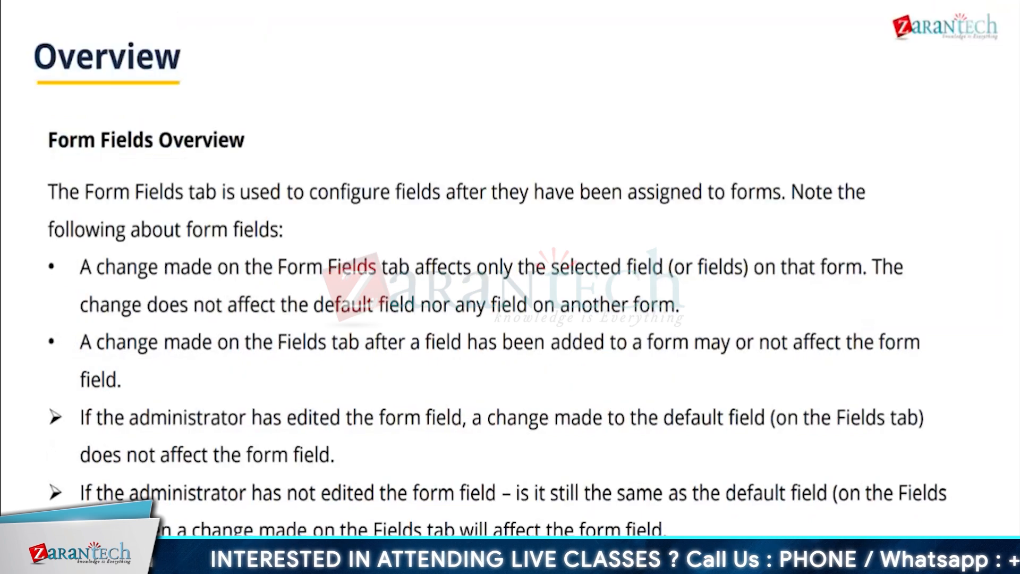